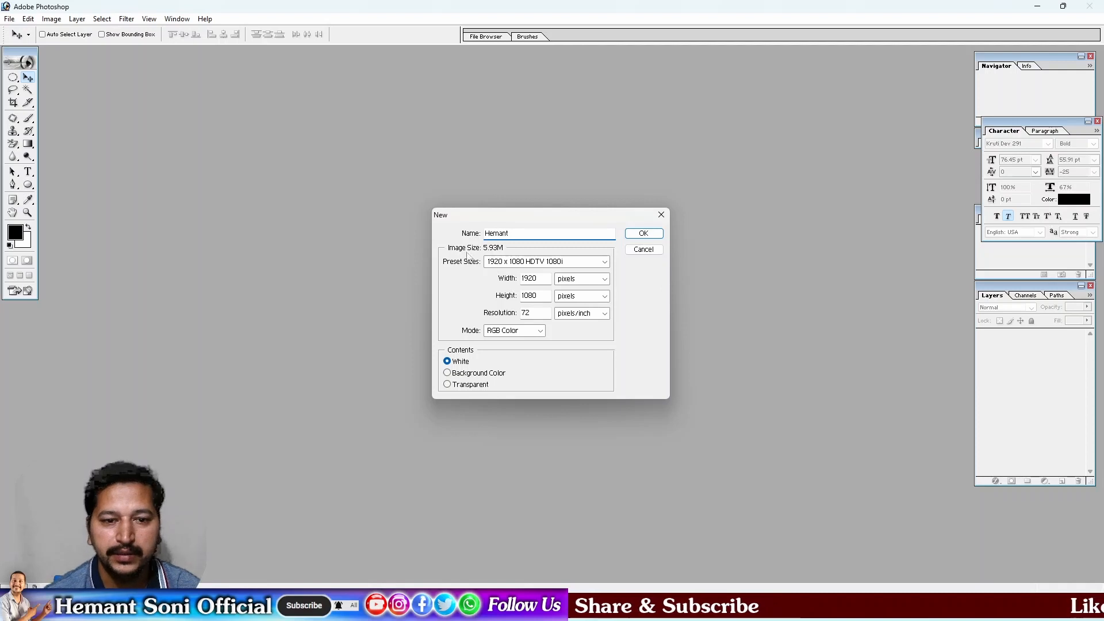
- Choose the 1920 x 1080 HDTV 1080i preset size for the new document, keeping its width in pixels
{"action": "left_click", "coordinate": [544, 262]}
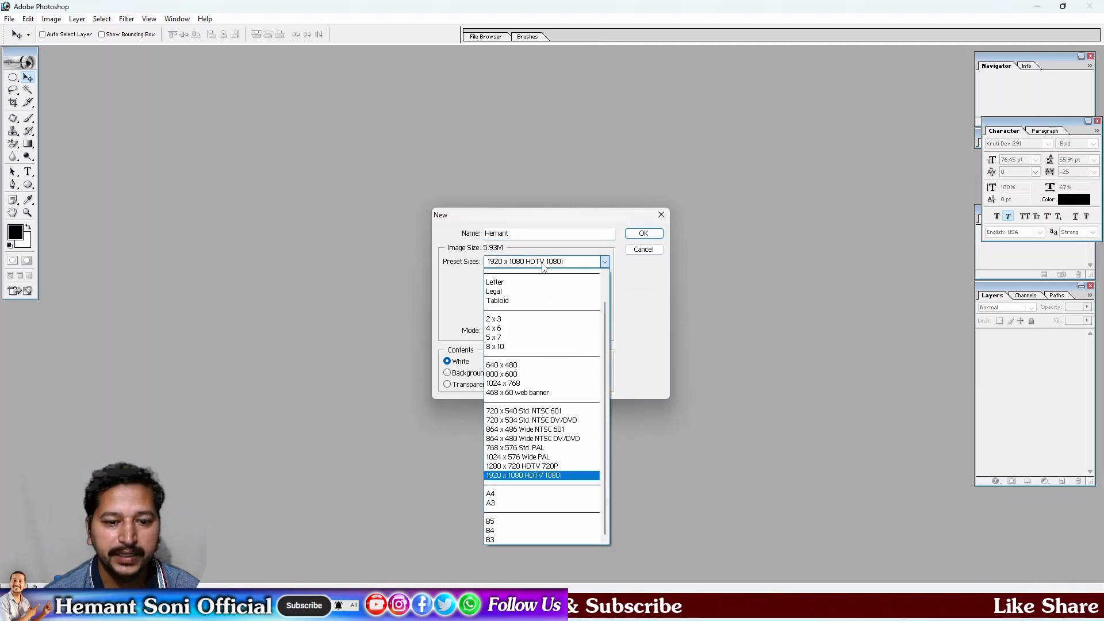
{"action": "left_click", "coordinate": [542, 476]}
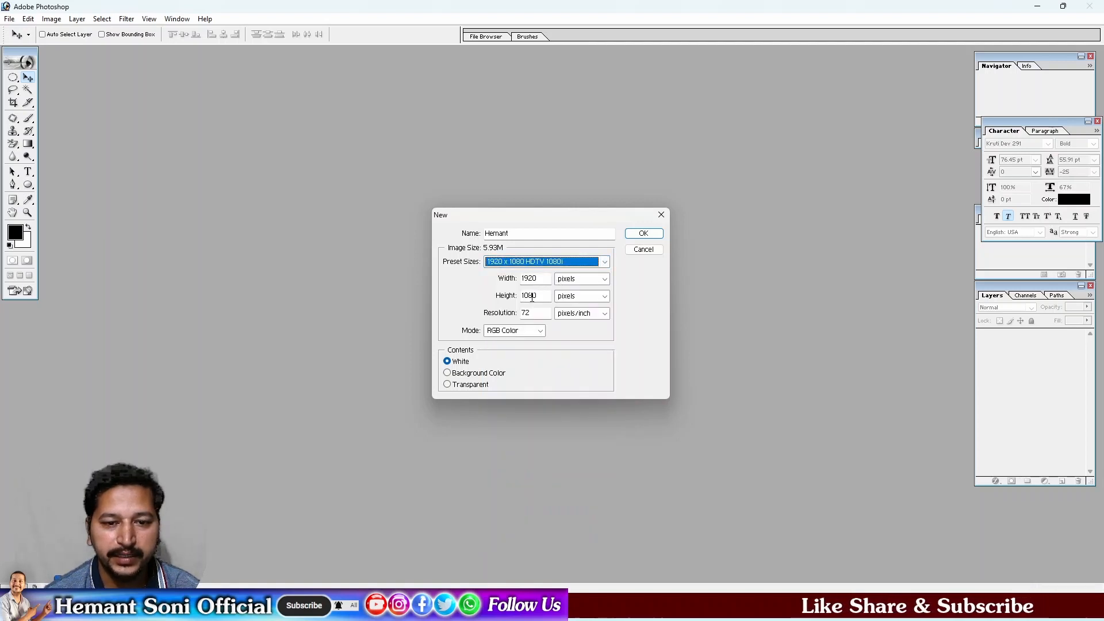
{"action": "left_click", "coordinate": [604, 280]}
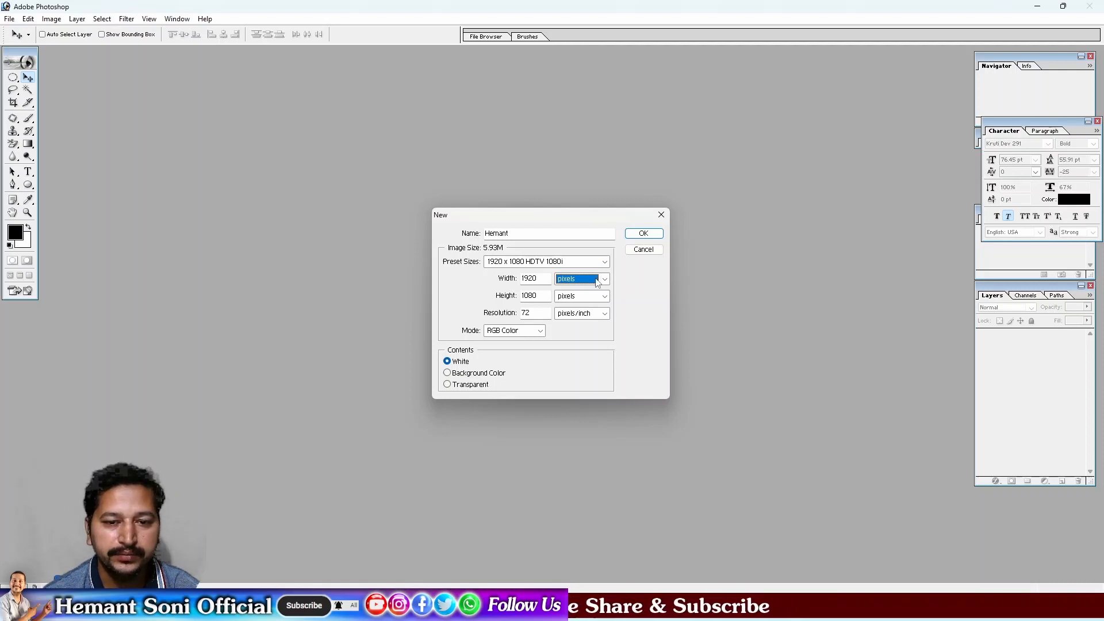
{"action": "left_click", "coordinate": [597, 281]}
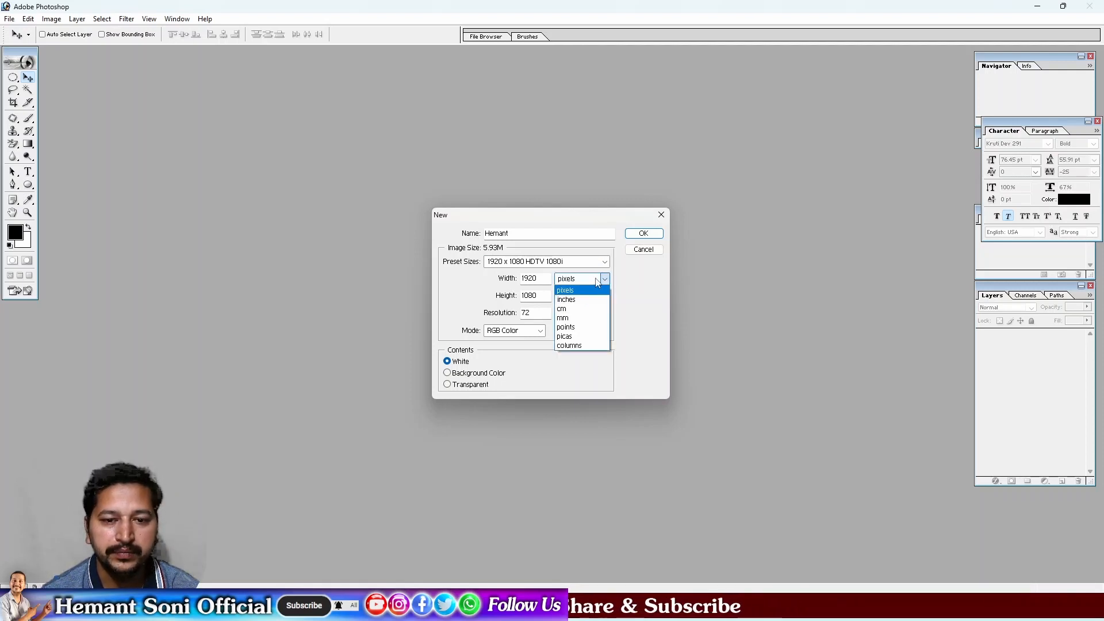
{"action": "left_click", "coordinate": [625, 288]}
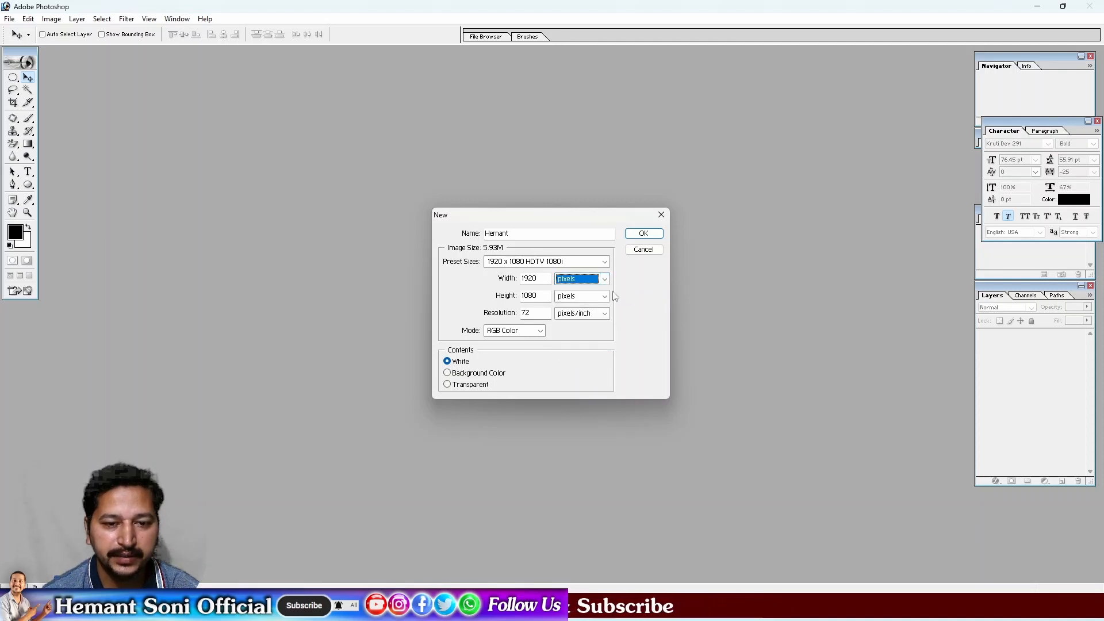
- Set the new document's resolution to 200 pixels/inch with RGB Color mode and create it with white contents
{"action": "left_click", "coordinate": [536, 313]}
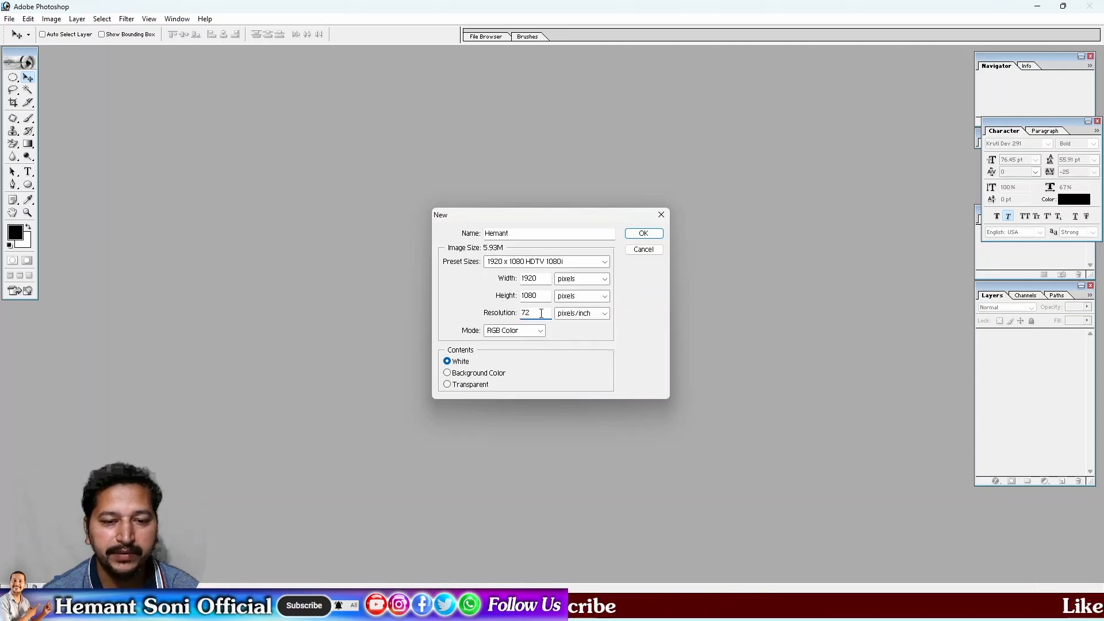
{"action": "left_click_drag", "start_coordinate": [537, 312], "coordinate": [441, 318]}
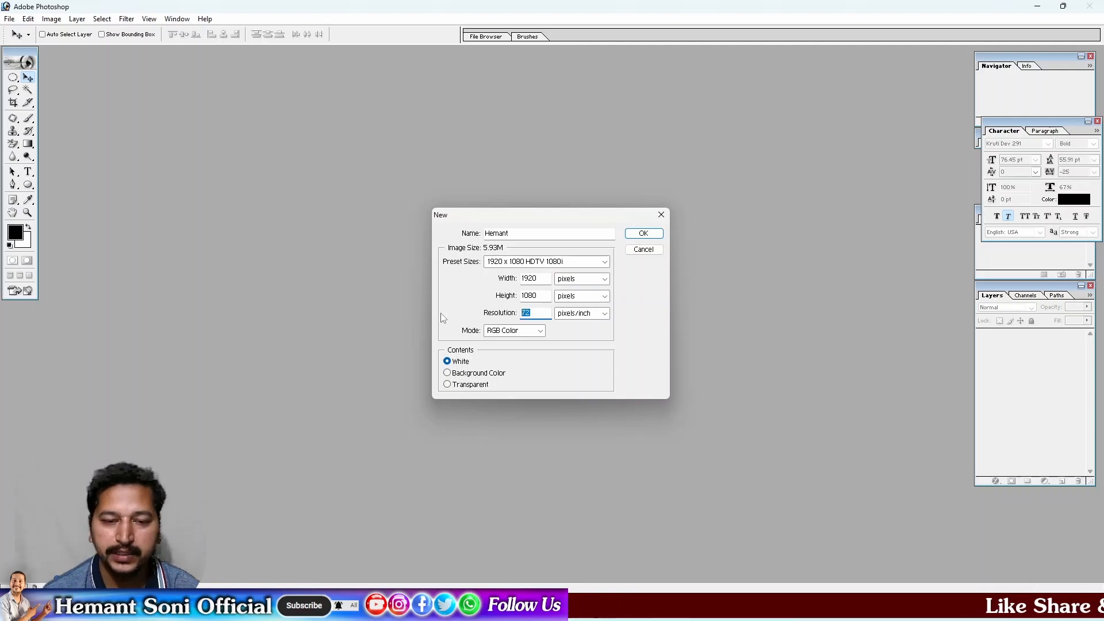
{"action": "type", "text": "200"}
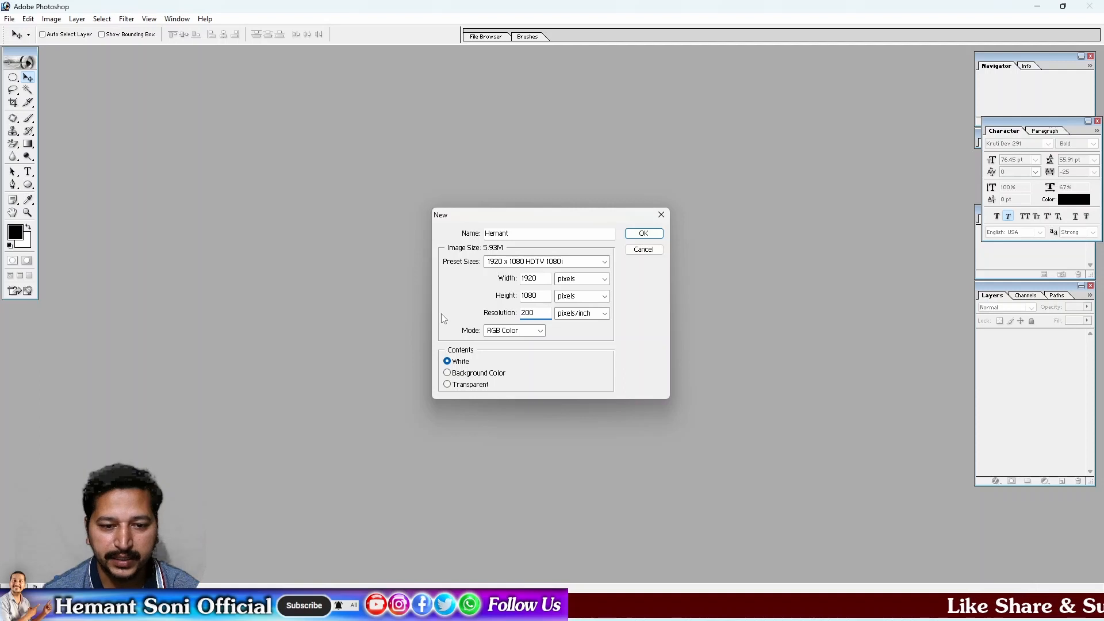
{"action": "left_click", "coordinate": [509, 334]}
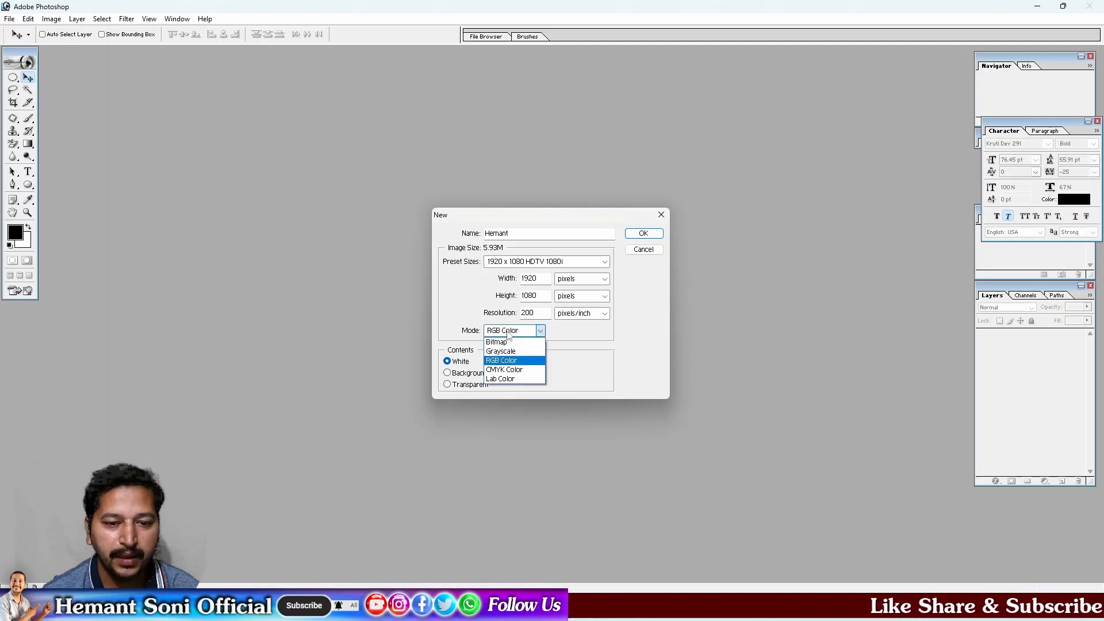
{"action": "left_click", "coordinate": [502, 360]}
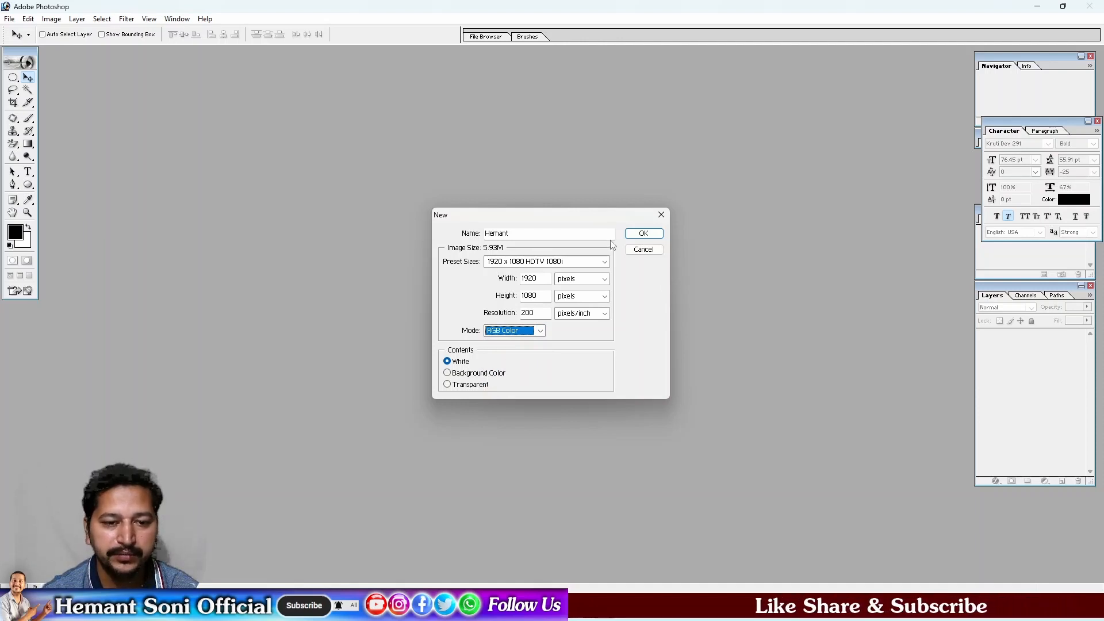
{"action": "left_click", "coordinate": [656, 236]}
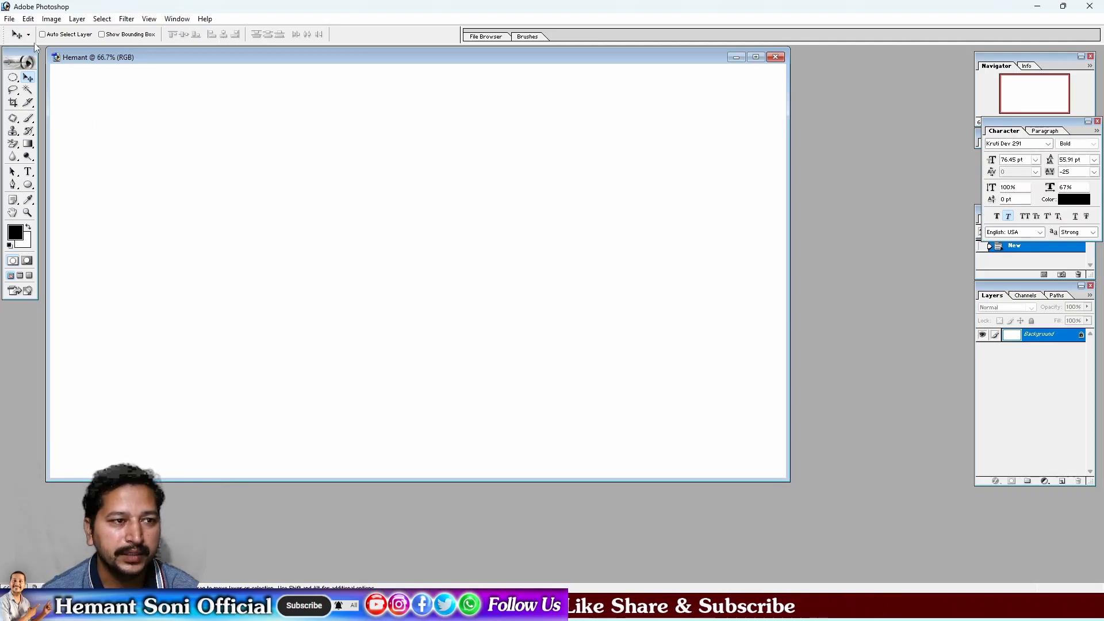
- Review the file formats offered by Open As and close the dialog without opening a file
{"action": "left_click", "coordinate": [9, 19]}
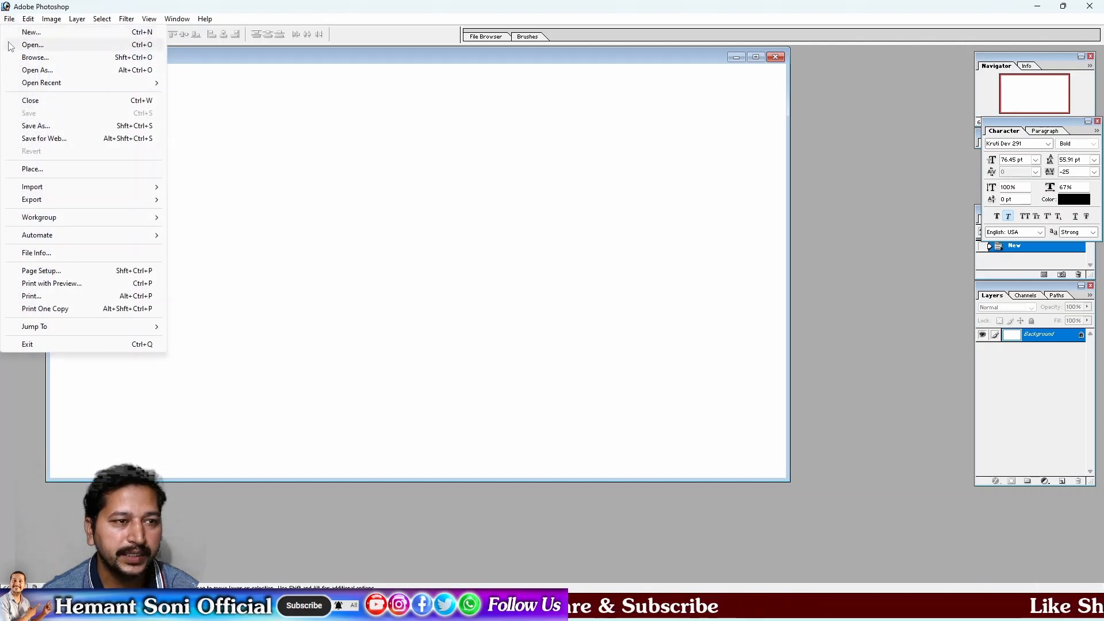
{"action": "left_click", "coordinate": [28, 70]}
{"action": "left_click", "coordinate": [597, 410]}
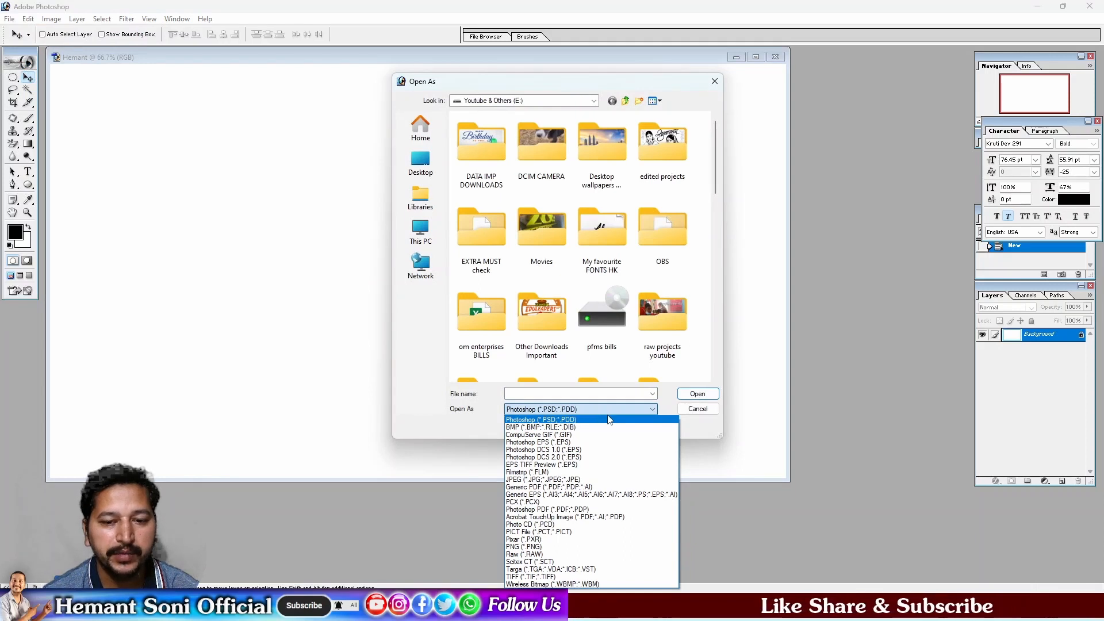
{"action": "left_click", "coordinate": [714, 413]}
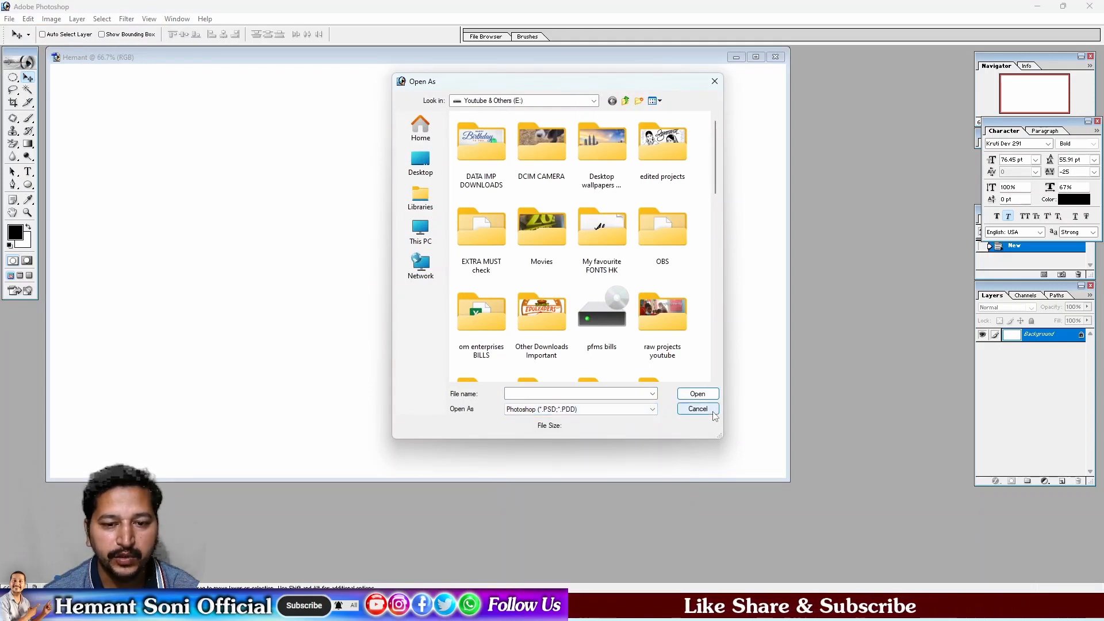
{"action": "left_click", "coordinate": [698, 409]}
{"action": "left_click", "coordinate": [9, 19]}
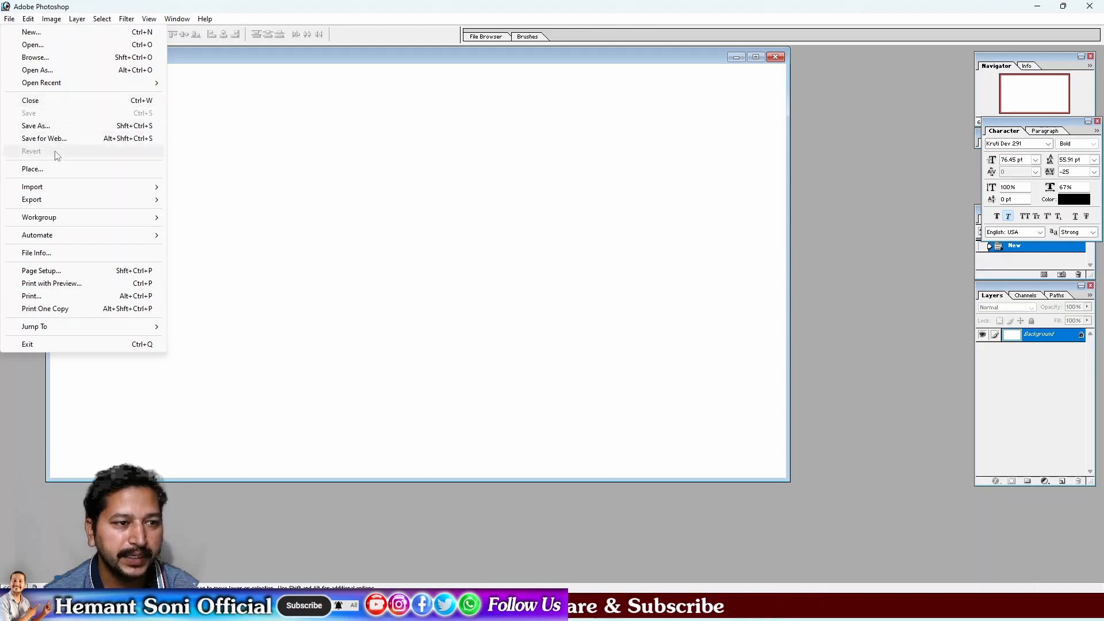
{"action": "mouse_move", "coordinate": [64, 193]}
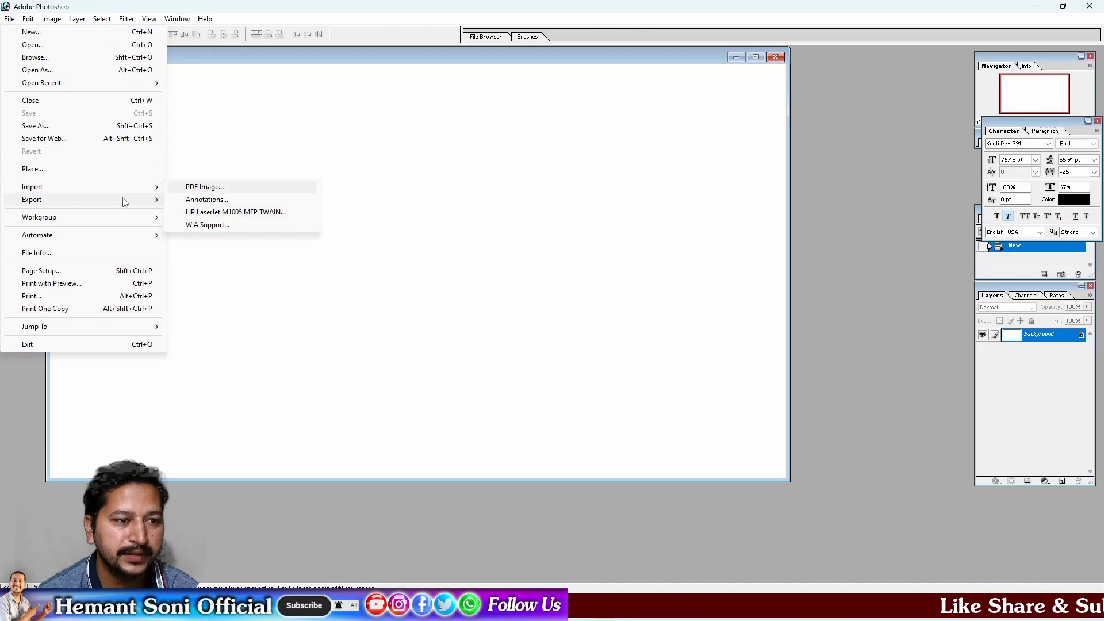
{"action": "mouse_move", "coordinate": [118, 205]}
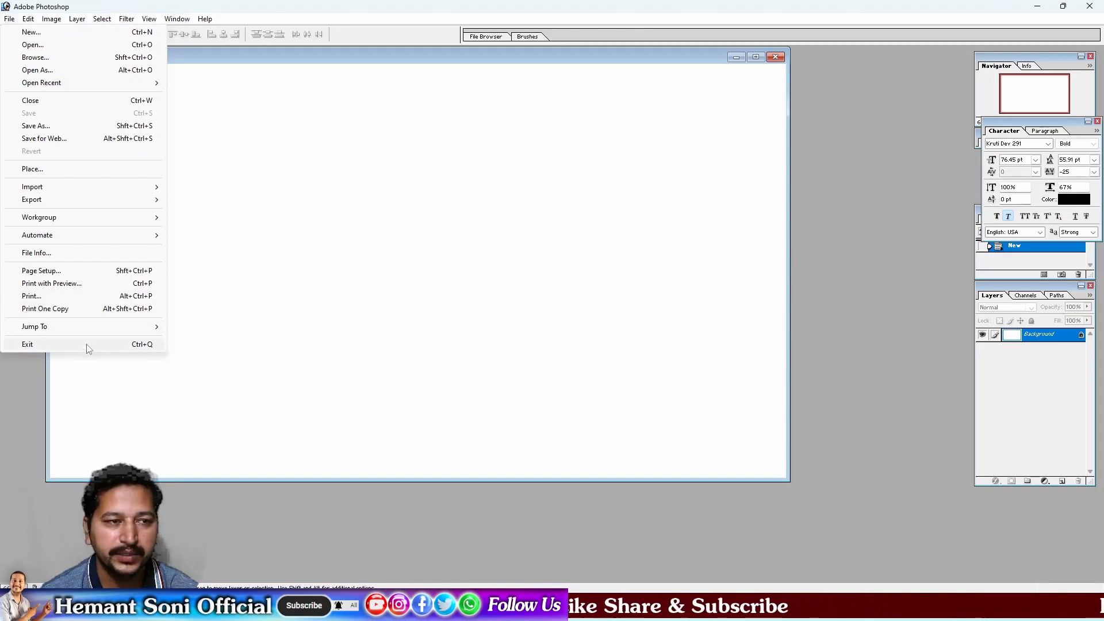
{"action": "left_click", "coordinate": [363, 19]}
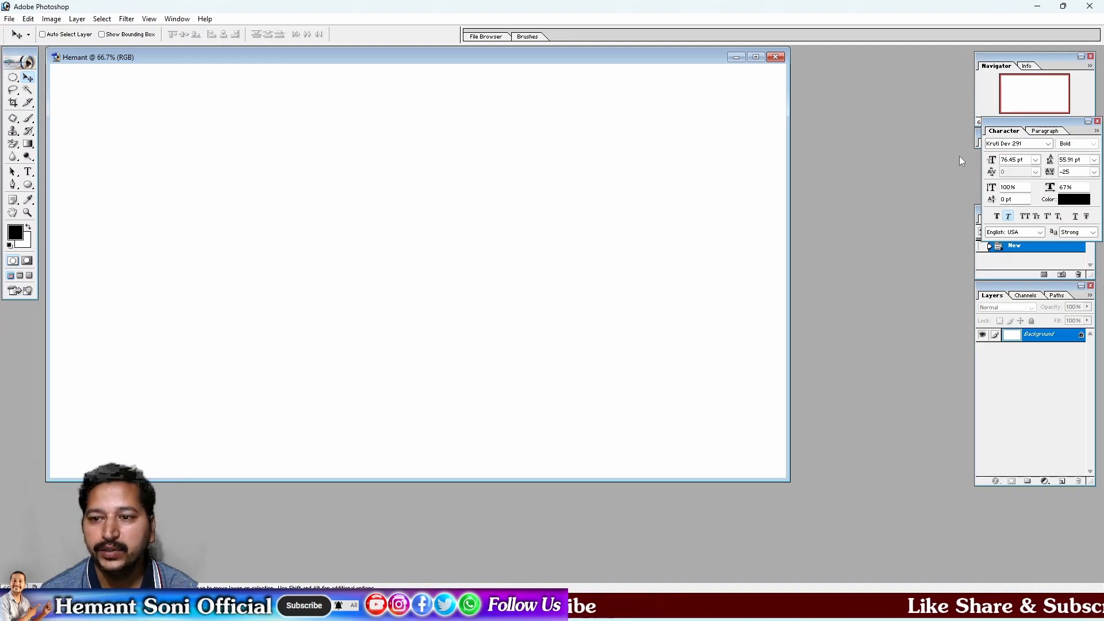
- Move the Character palette beside the Navigator palette and activate the Elliptical Marquee tool
{"action": "left_click_drag", "start_coordinate": [996, 122], "coordinate": [867, 52]}
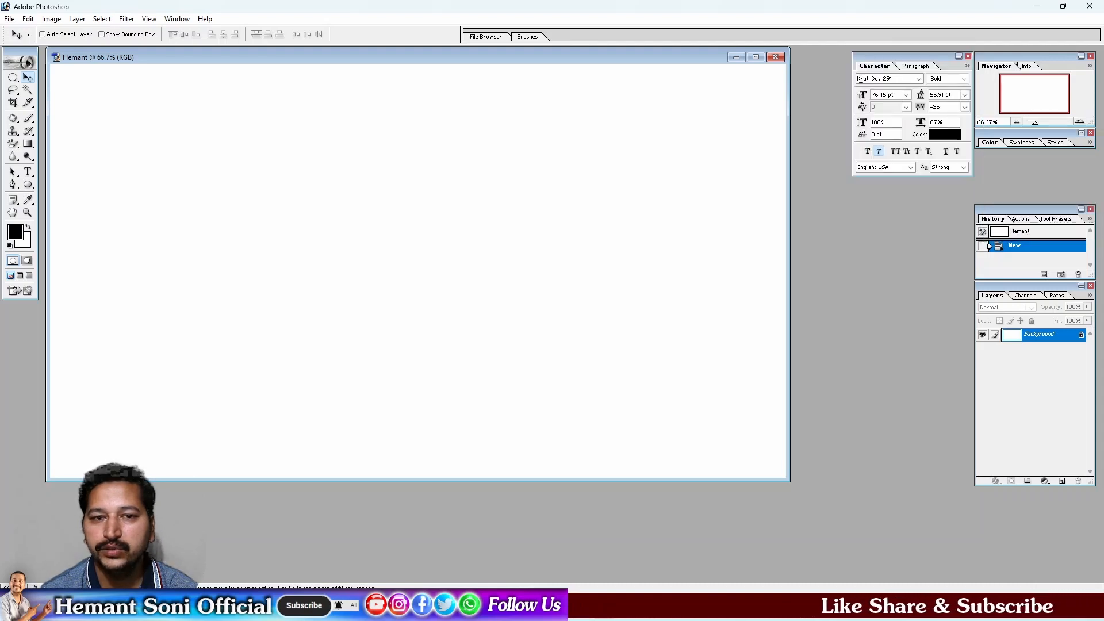
{"action": "left_click", "coordinate": [12, 79]}
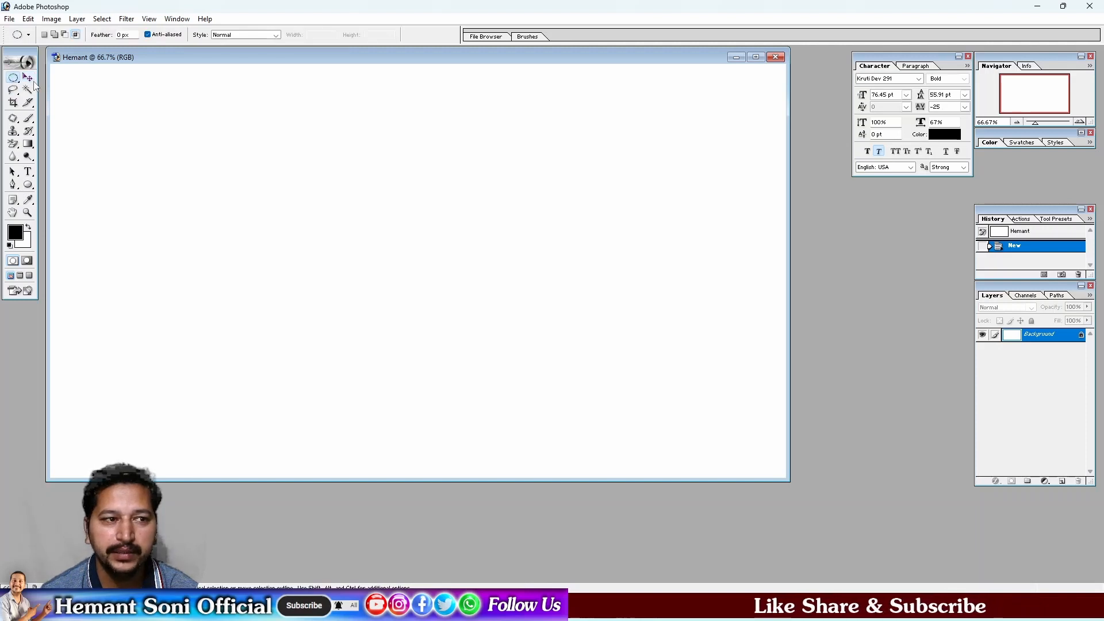
{"action": "left_click", "coordinate": [32, 78]}
{"action": "left_click", "coordinate": [14, 78]}
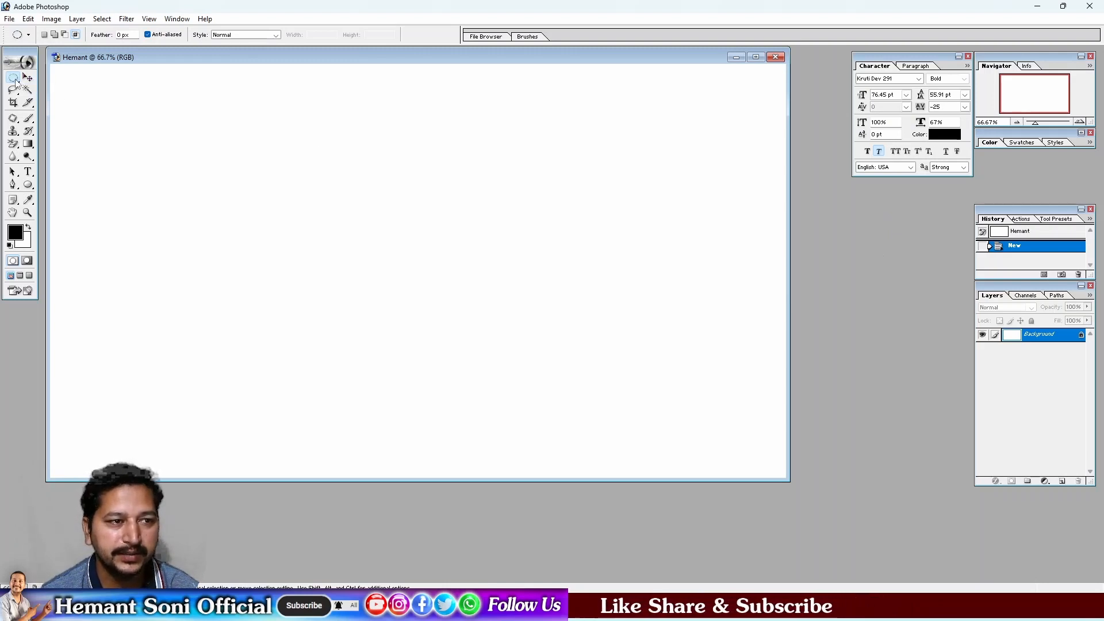
- Open 6365282_18121411450070384510.jpg from the Desktop wallpapers & ZOOM BAckgrounds folder and move its window aside to expose the blank document
{"action": "left_click", "coordinate": [51, 20]}
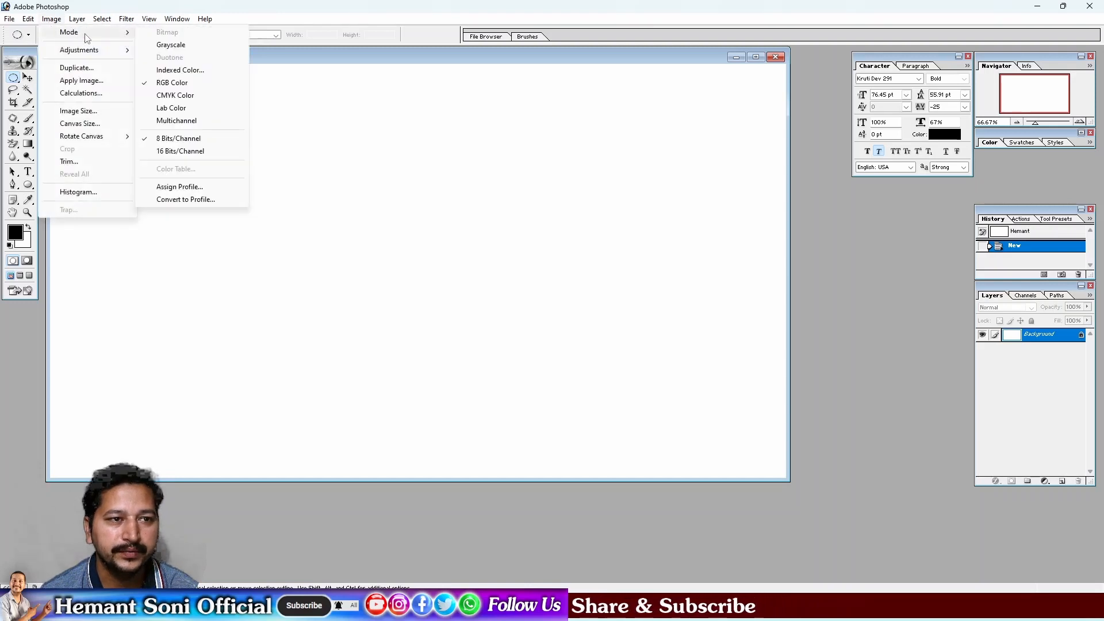
{"action": "mouse_move", "coordinate": [9, 22]}
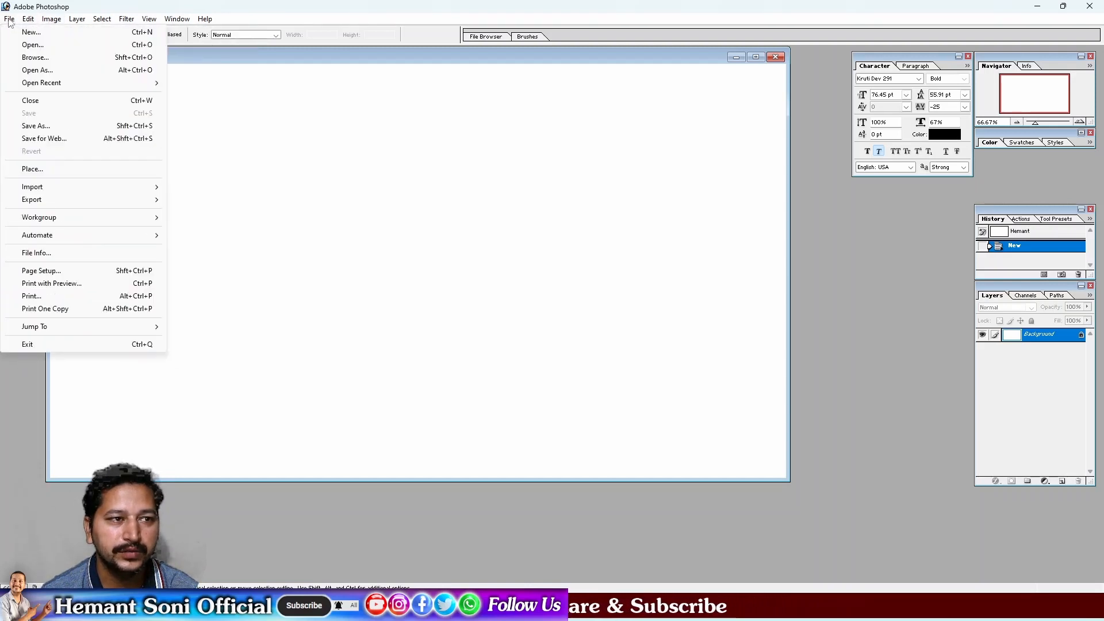
{"action": "left_click", "coordinate": [23, 46]}
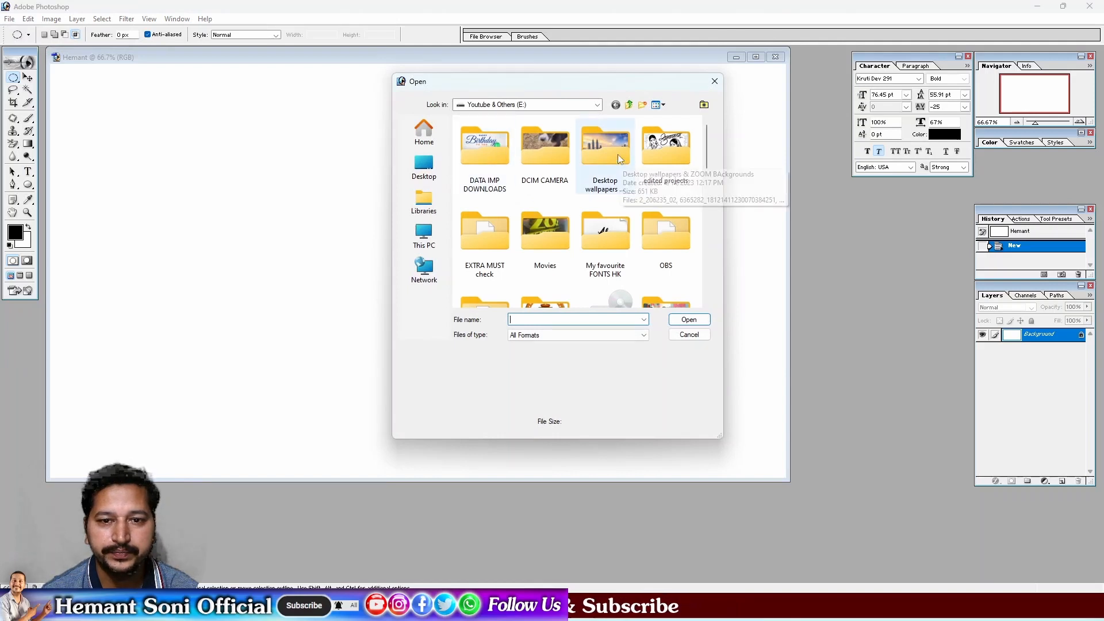
{"action": "double_click", "coordinate": [617, 154]}
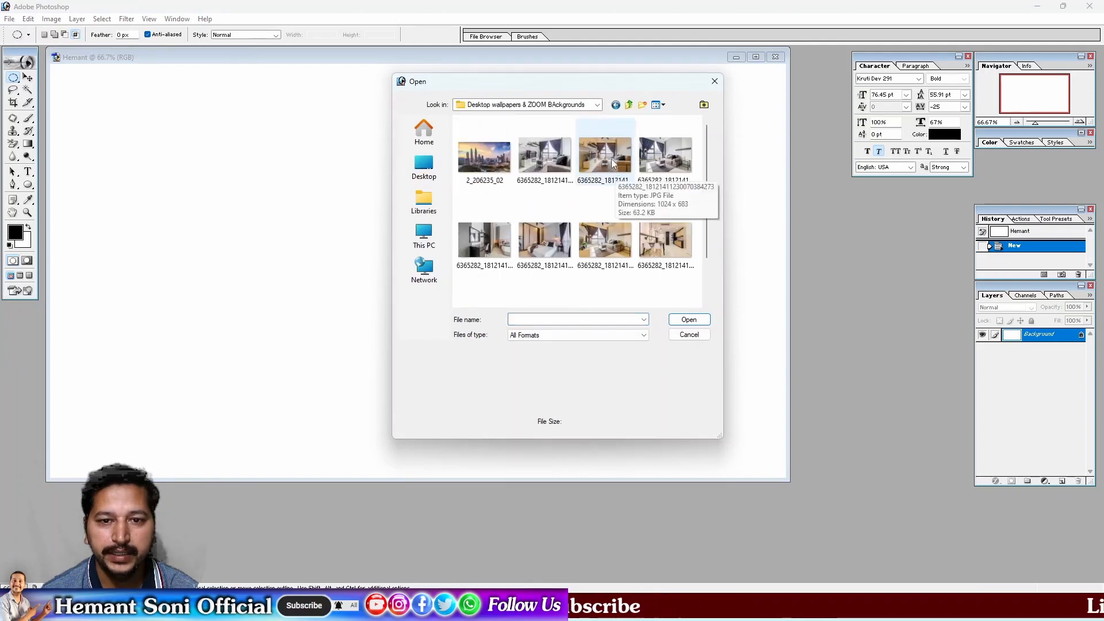
{"action": "double_click", "coordinate": [483, 163]}
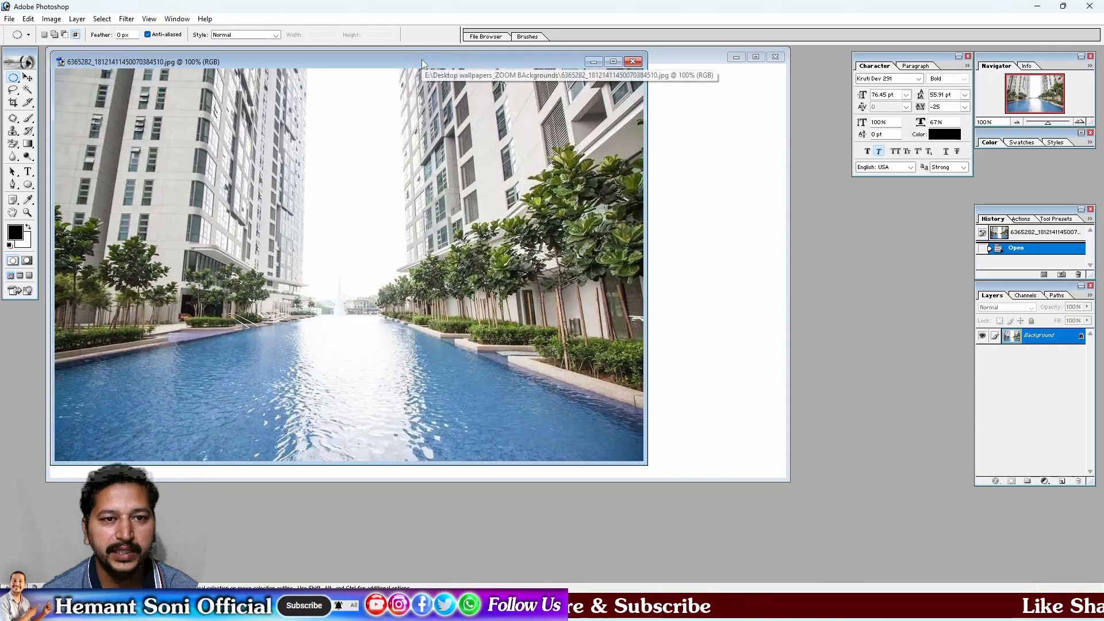
{"action": "left_click_drag", "start_coordinate": [423, 60], "coordinate": [600, 69]}
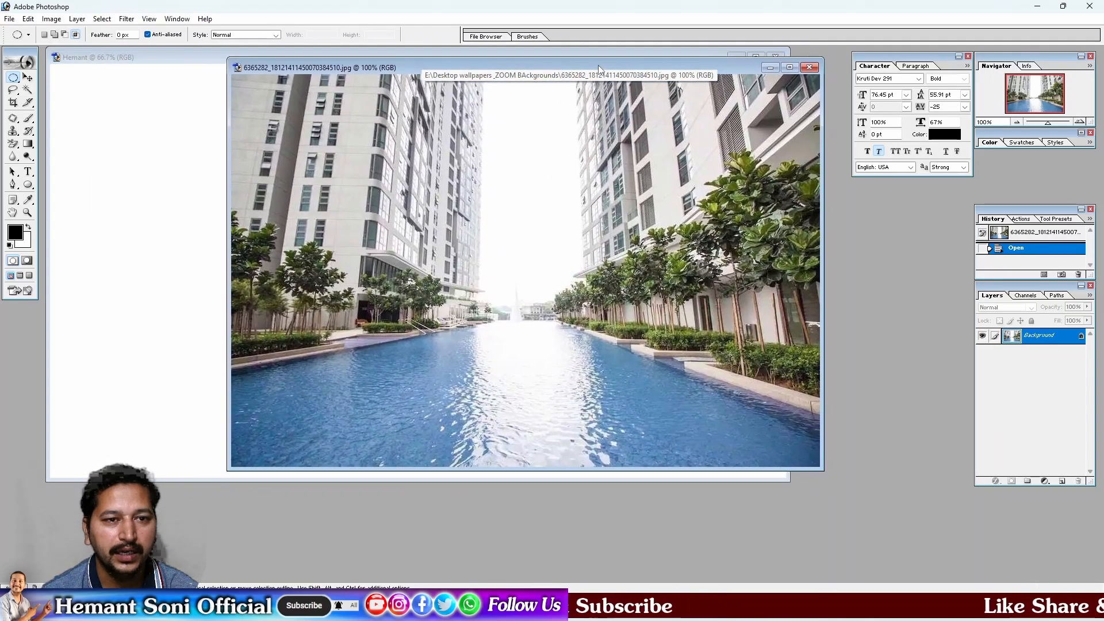
{"action": "left_click_drag", "start_coordinate": [313, 68], "coordinate": [343, 111]}
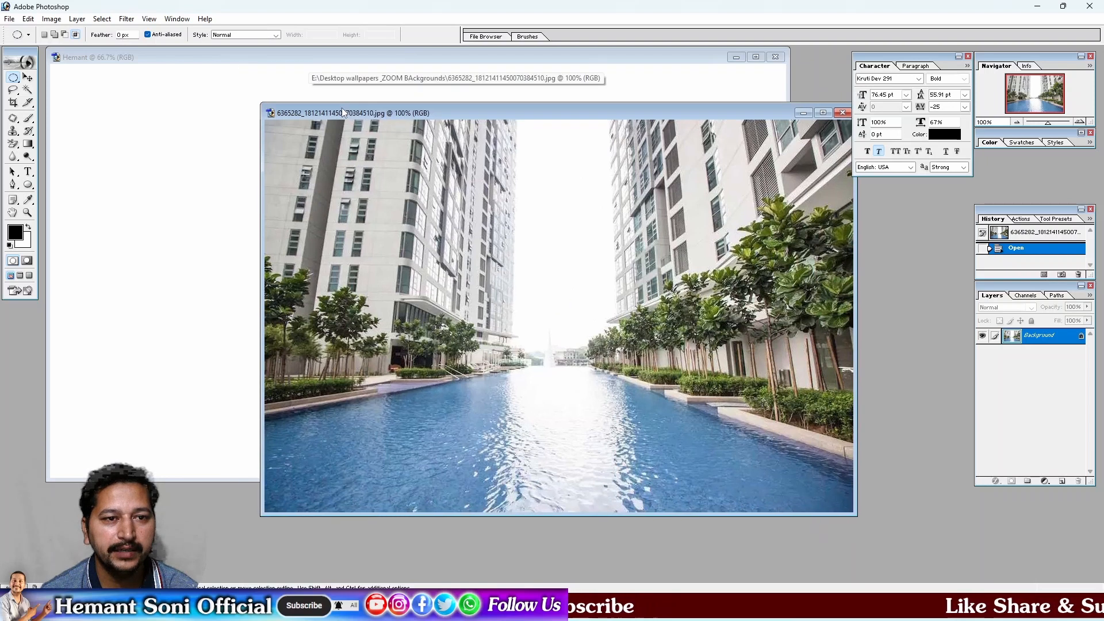
- Copy the pool photo into the blank document with the Move tool and position it near the canvas centre
{"action": "left_click", "coordinate": [27, 79]}
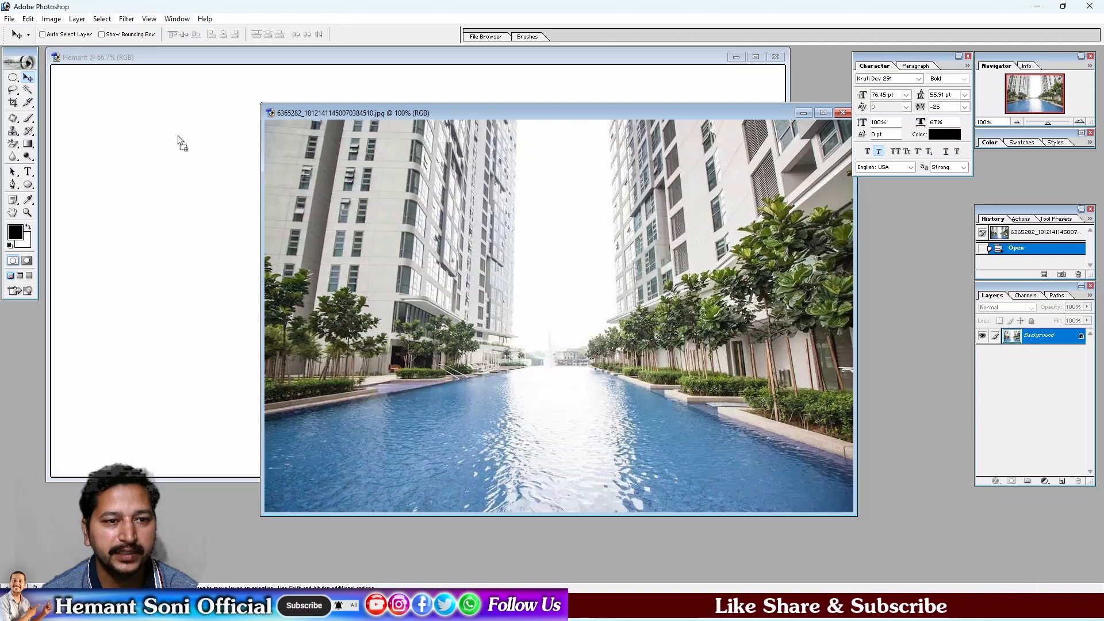
{"action": "left_click", "coordinate": [358, 202]}
{"action": "left_click", "coordinate": [541, 225]}
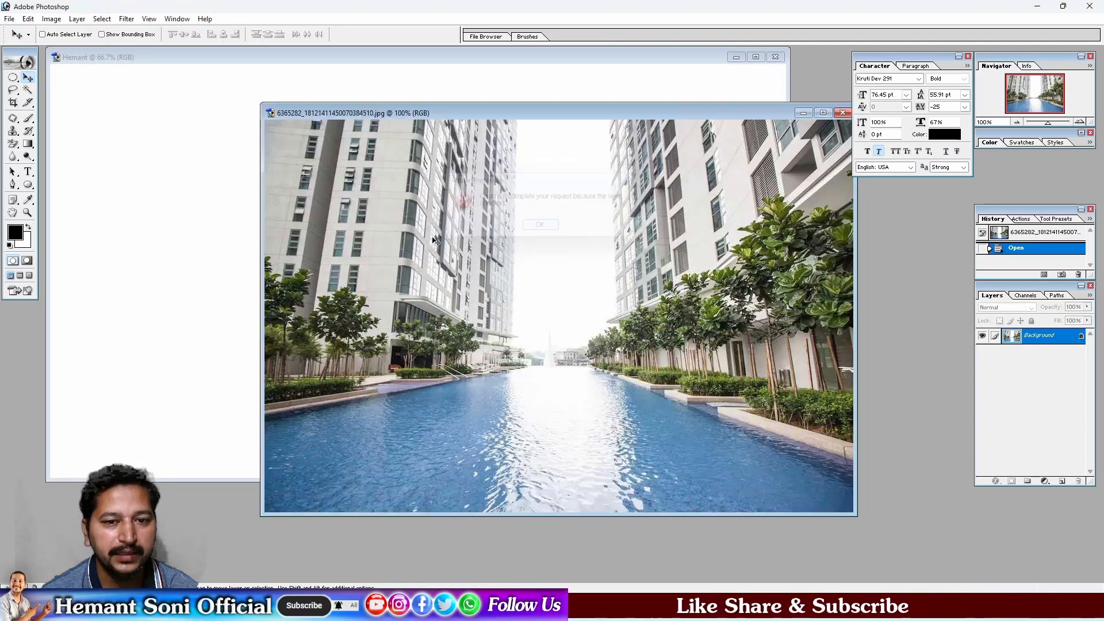
{"action": "left_click_drag", "start_coordinate": [389, 233], "coordinate": [188, 157]}
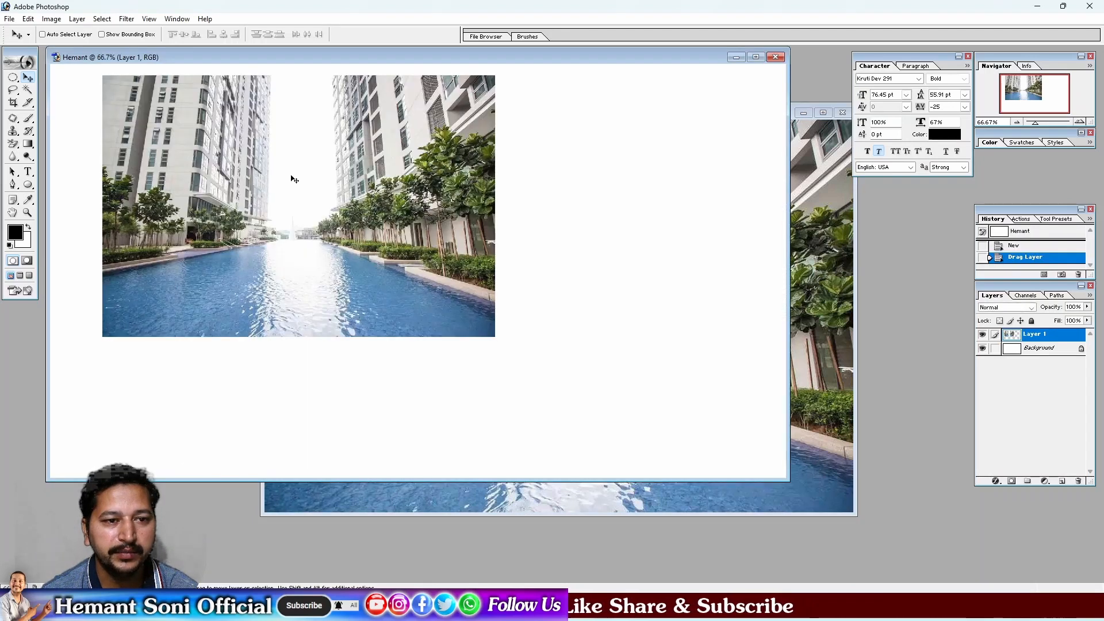
{"action": "left_click_drag", "start_coordinate": [340, 180], "coordinate": [421, 232]}
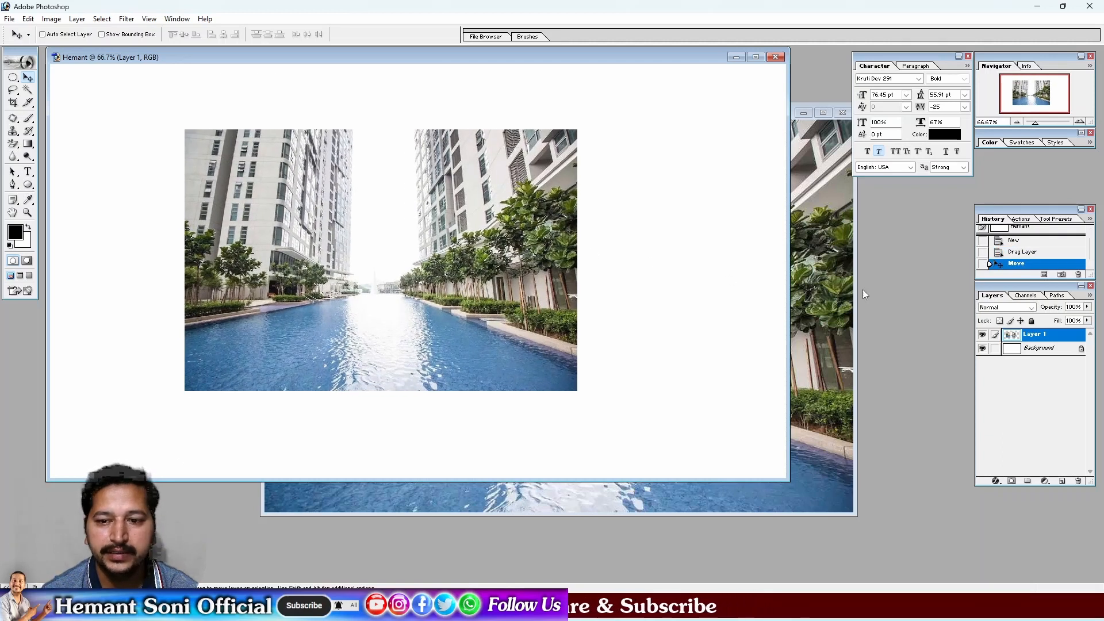
- Minimize the source photo's window and maximize the document containing the copied photo
{"action": "left_click", "coordinate": [823, 293]}
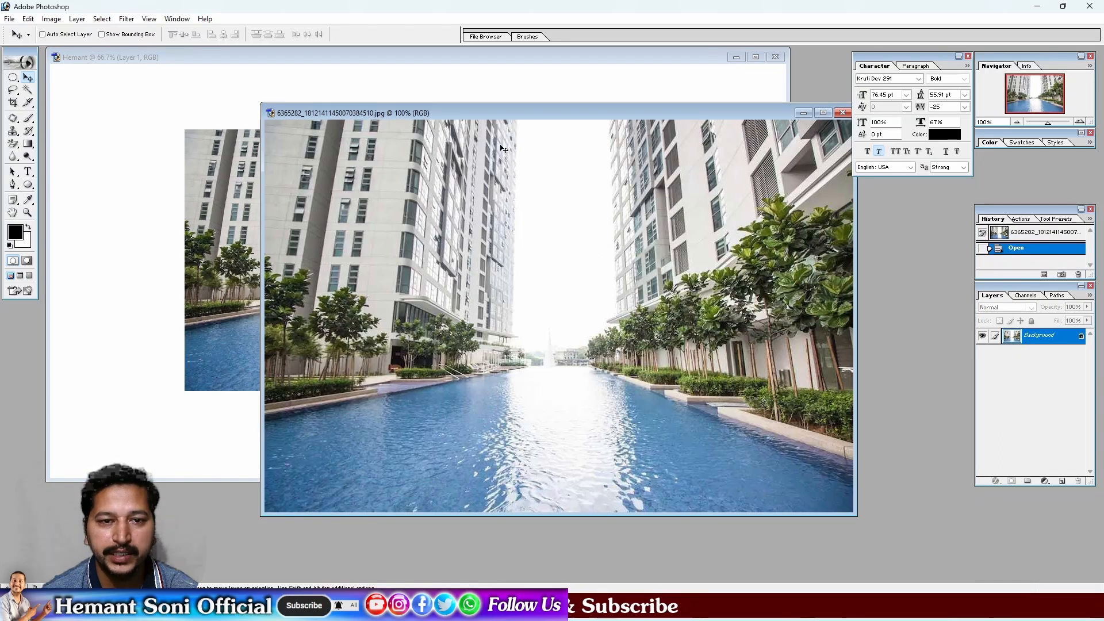
{"action": "left_click", "coordinate": [804, 112]}
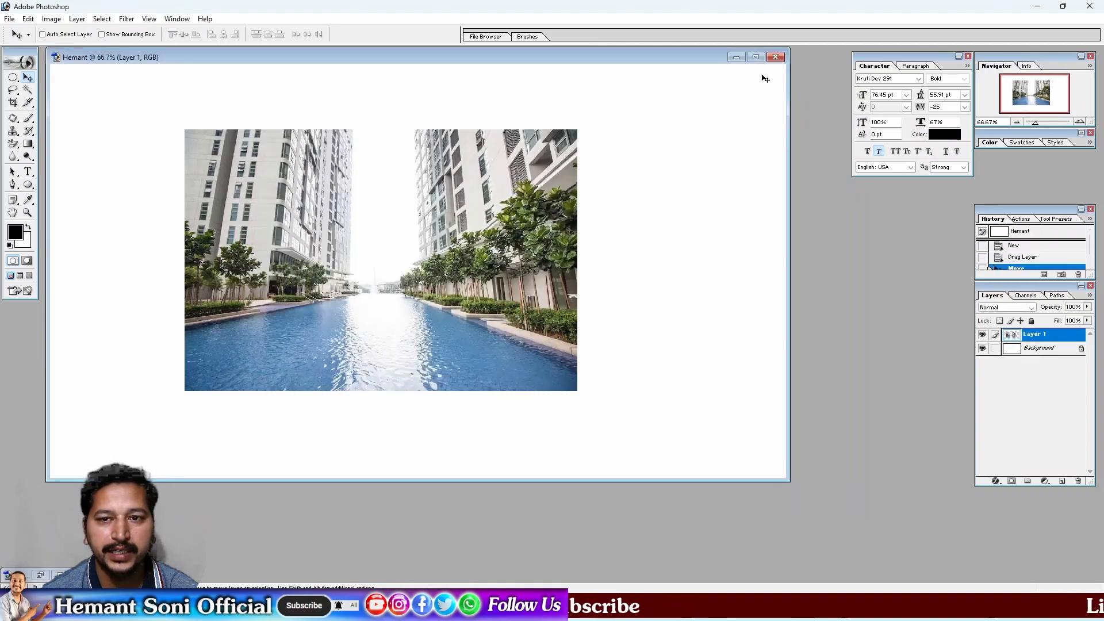
{"action": "left_click", "coordinate": [755, 57]}
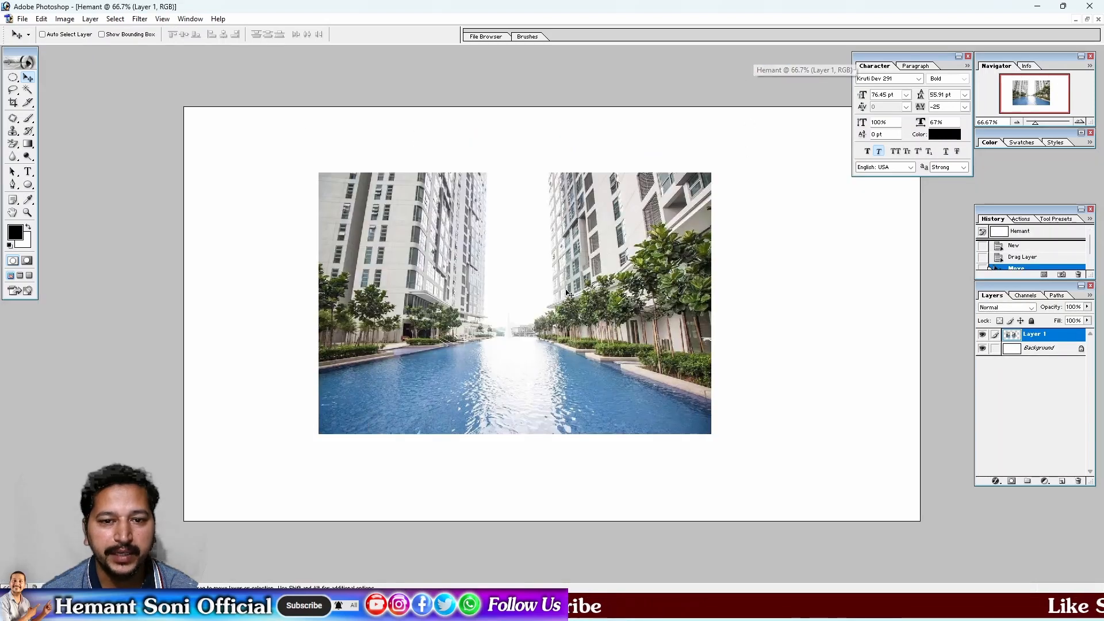
- Scale the pool photo proportionally to 157.3% with Free Transform and centre it so it spans the canvas height
{"action": "left_click_drag", "start_coordinate": [566, 292], "coordinate": [589, 313]}
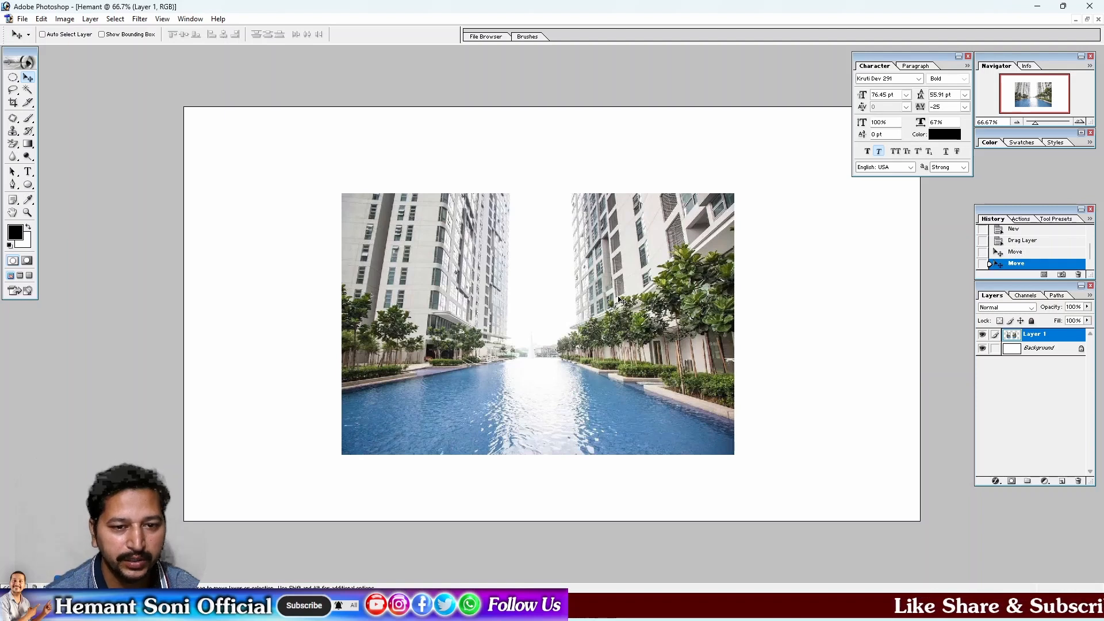
{"action": "key", "text": "ctrl+t"}
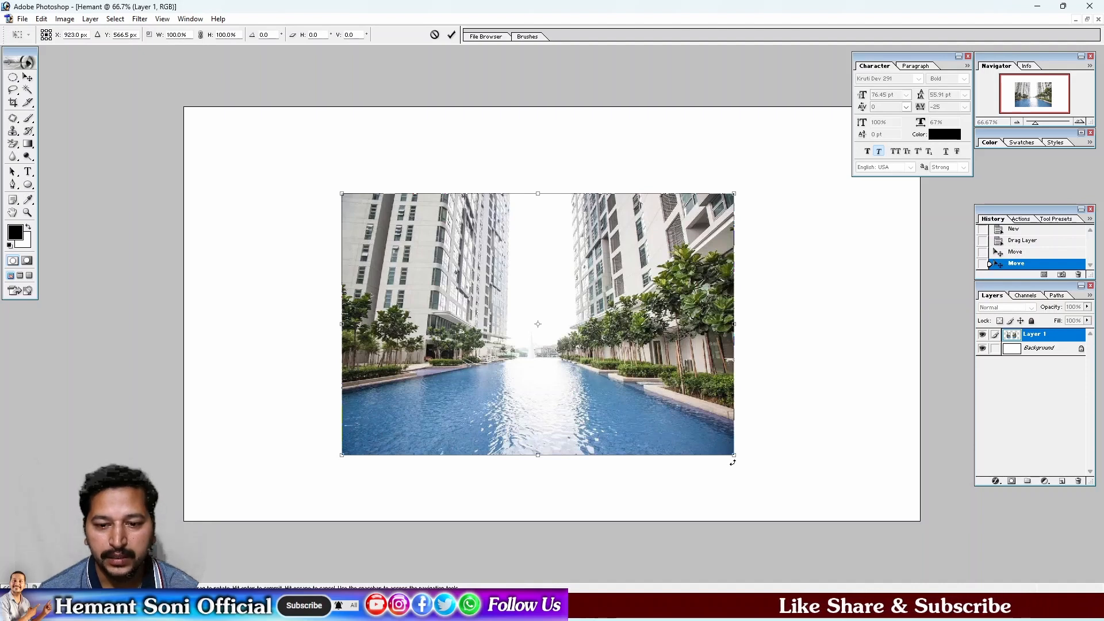
{"action": "left_click_drag", "start_coordinate": [734, 457], "coordinate": [682, 348]}
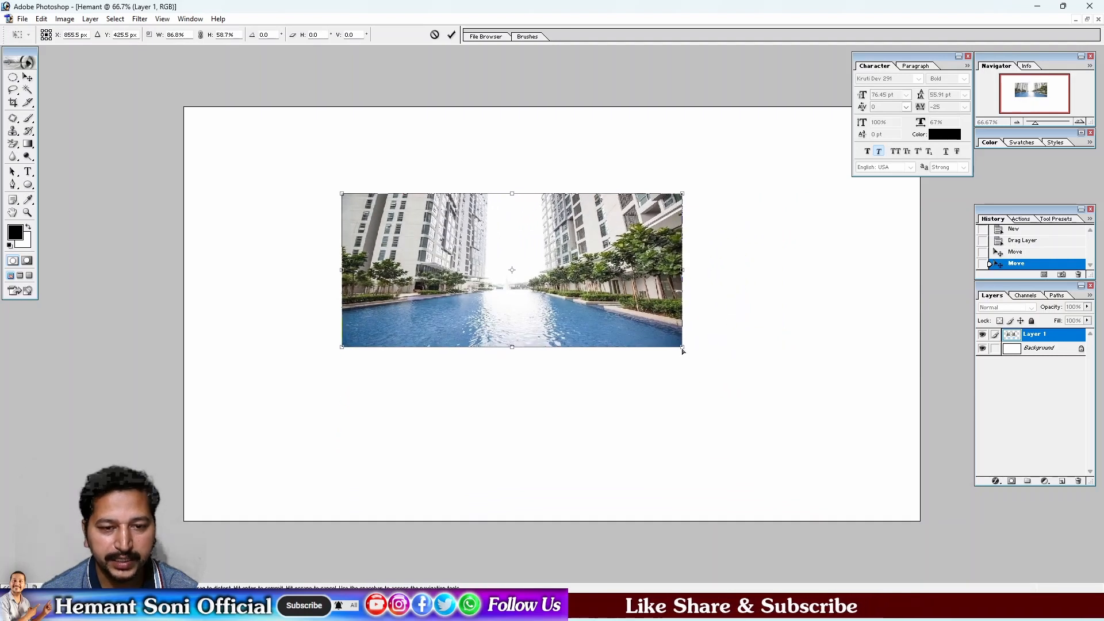
{"action": "key", "text": "ctrl+z"}
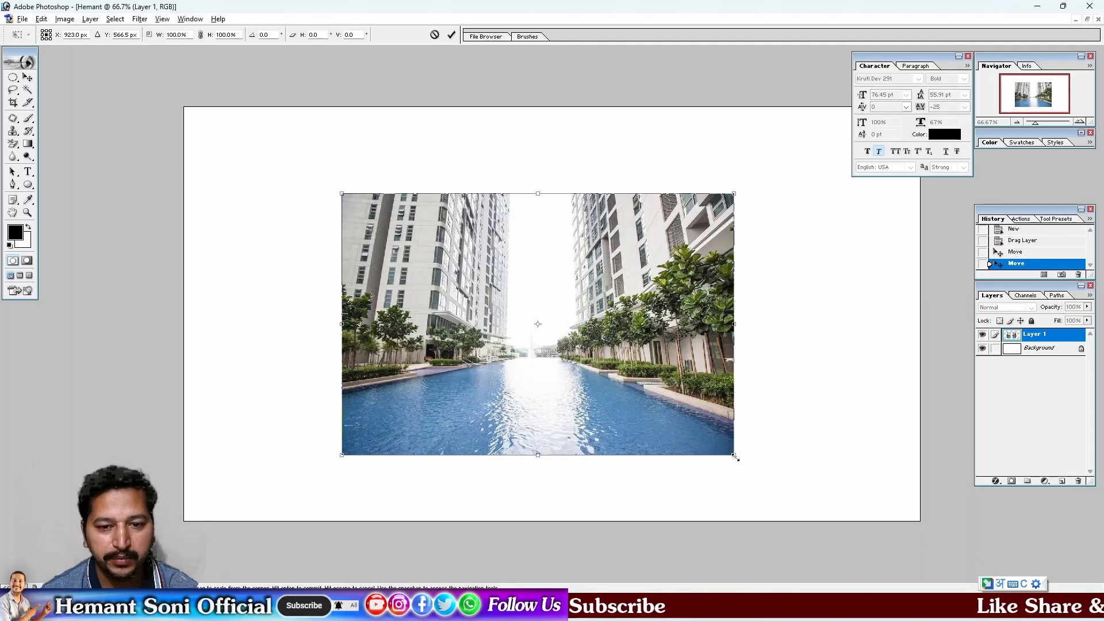
{"action": "left_click_drag", "start_coordinate": [735, 457], "coordinate": [856, 517]}
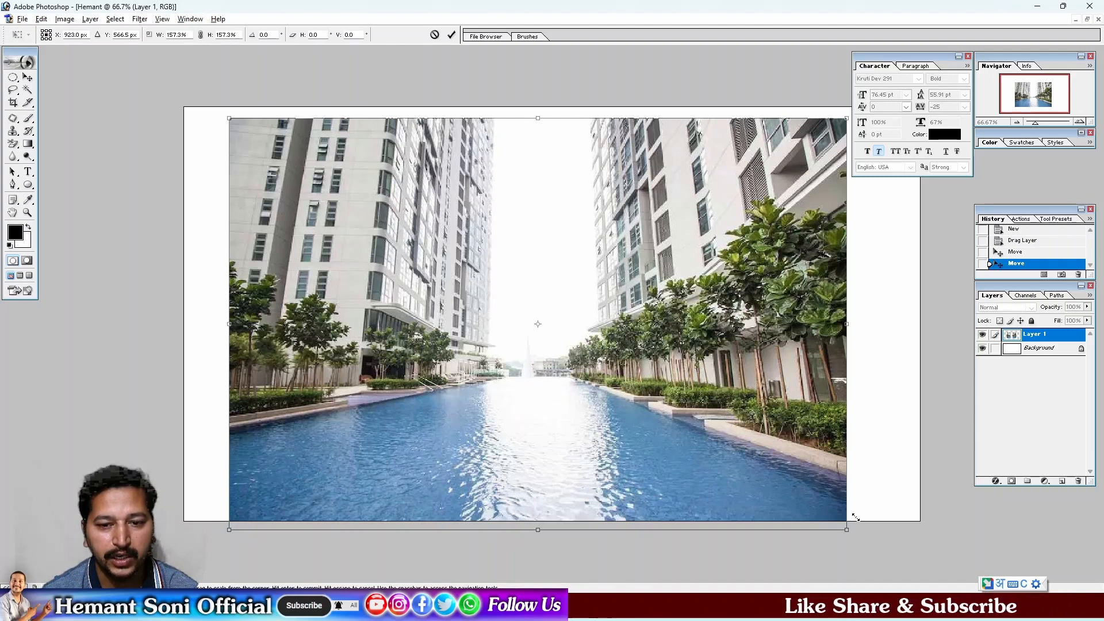
{"action": "left_click_drag", "start_coordinate": [855, 517], "coordinate": [855, 517]}
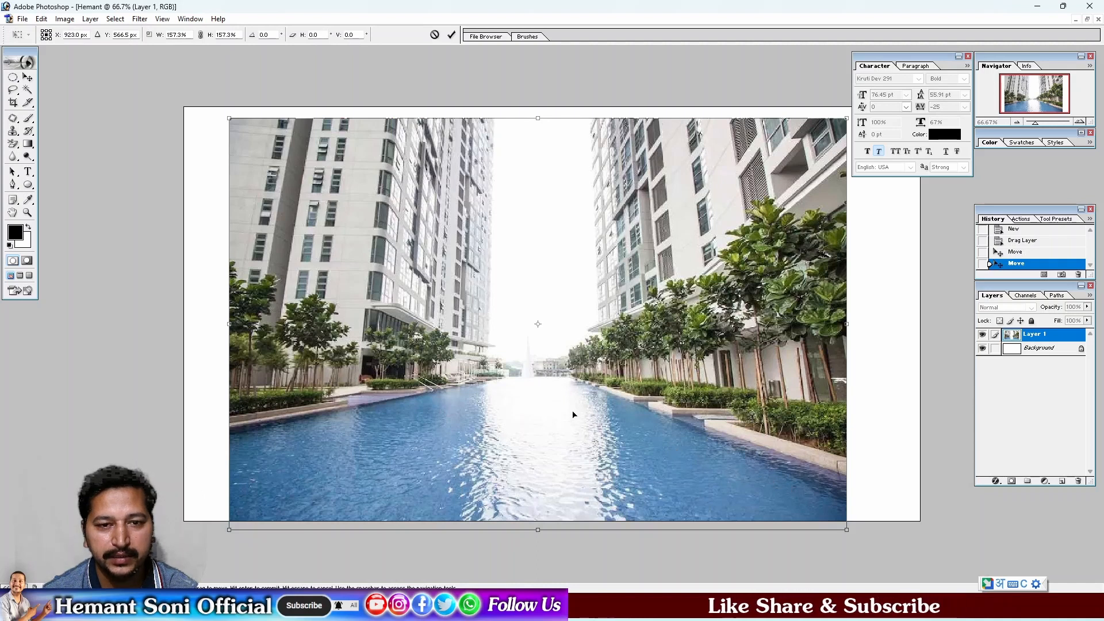
{"action": "left_click_drag", "start_coordinate": [573, 414], "coordinate": [571, 405]}
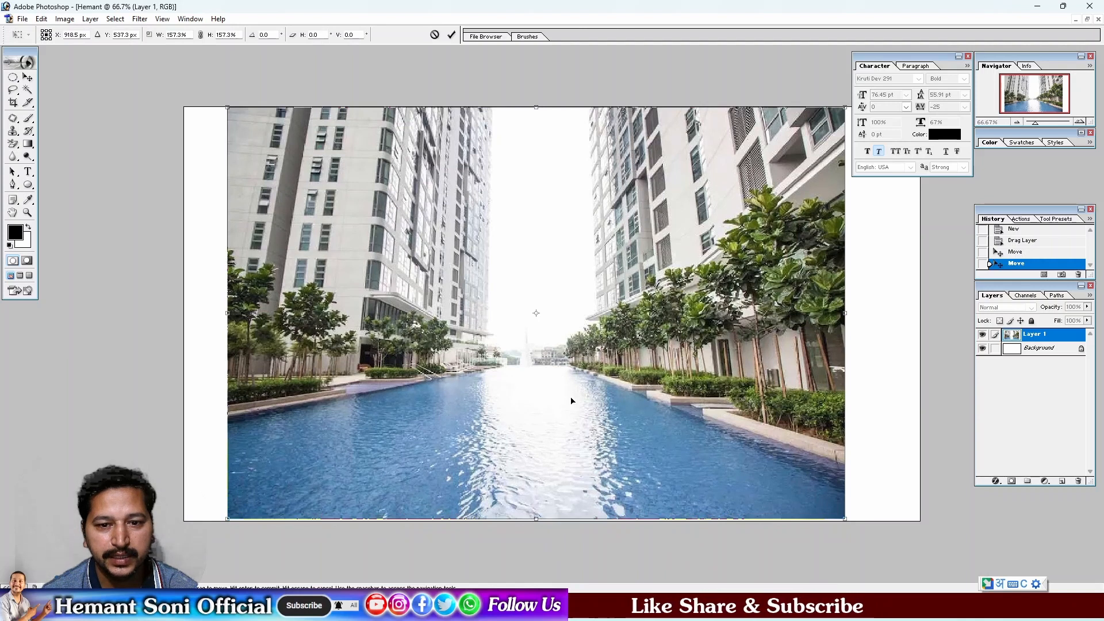
{"action": "key", "text": "Return"}
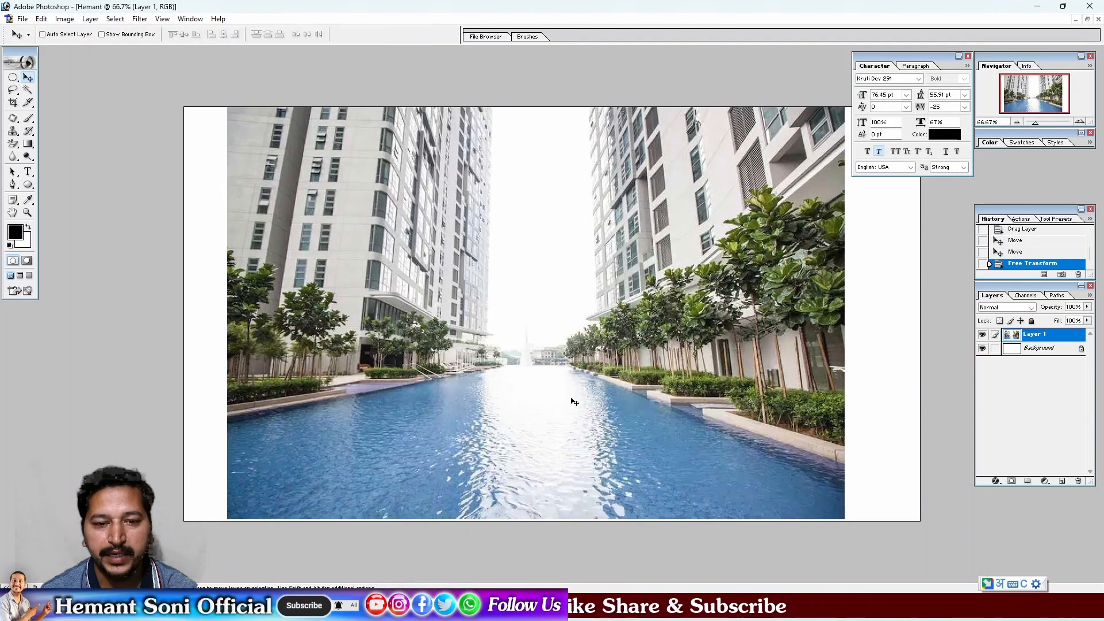
{"action": "left_click_drag", "start_coordinate": [574, 401], "coordinate": [580, 401]}
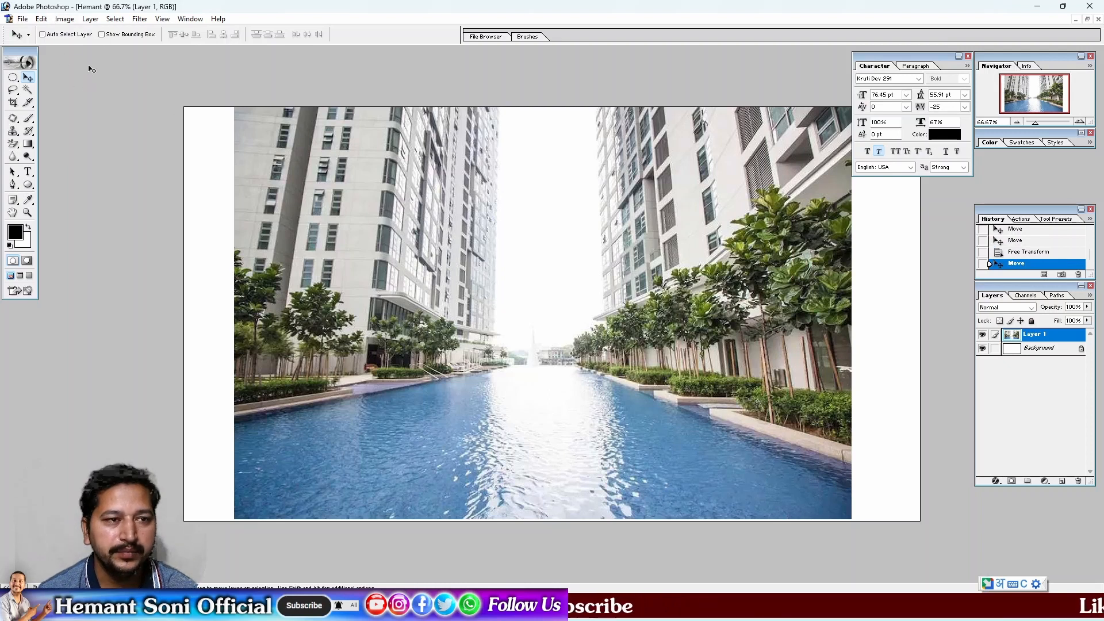
- Open TA0013 from the sanchaRI folder on the E: drive and move its window clear of the pool photo's lower-left area
{"action": "left_click", "coordinate": [23, 19]}
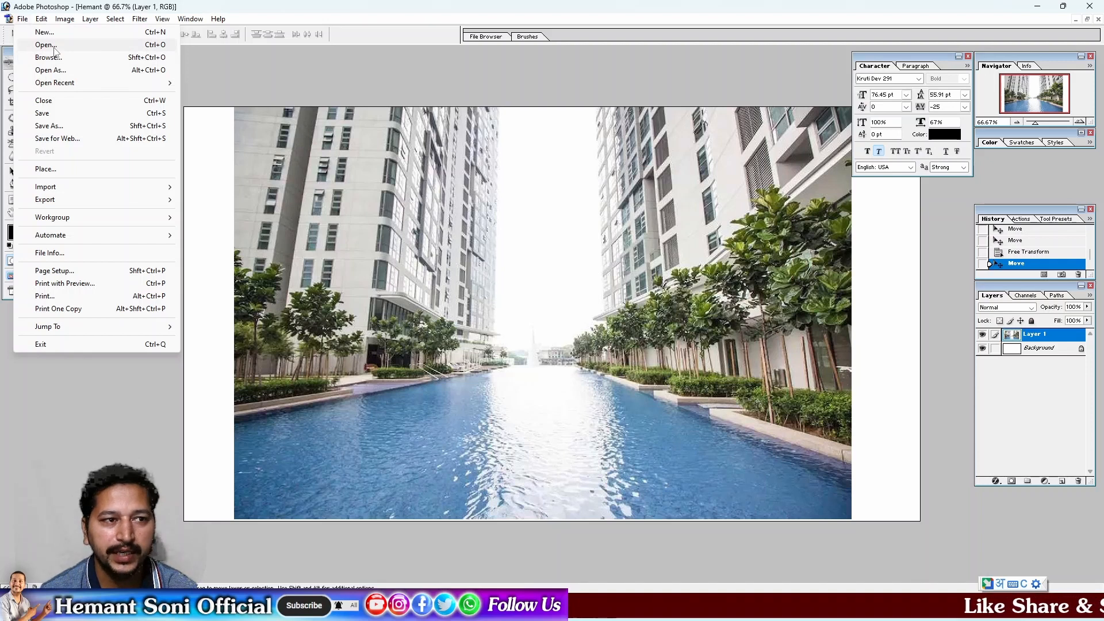
{"action": "left_click", "coordinate": [55, 46]}
{"action": "left_click", "coordinate": [628, 104]}
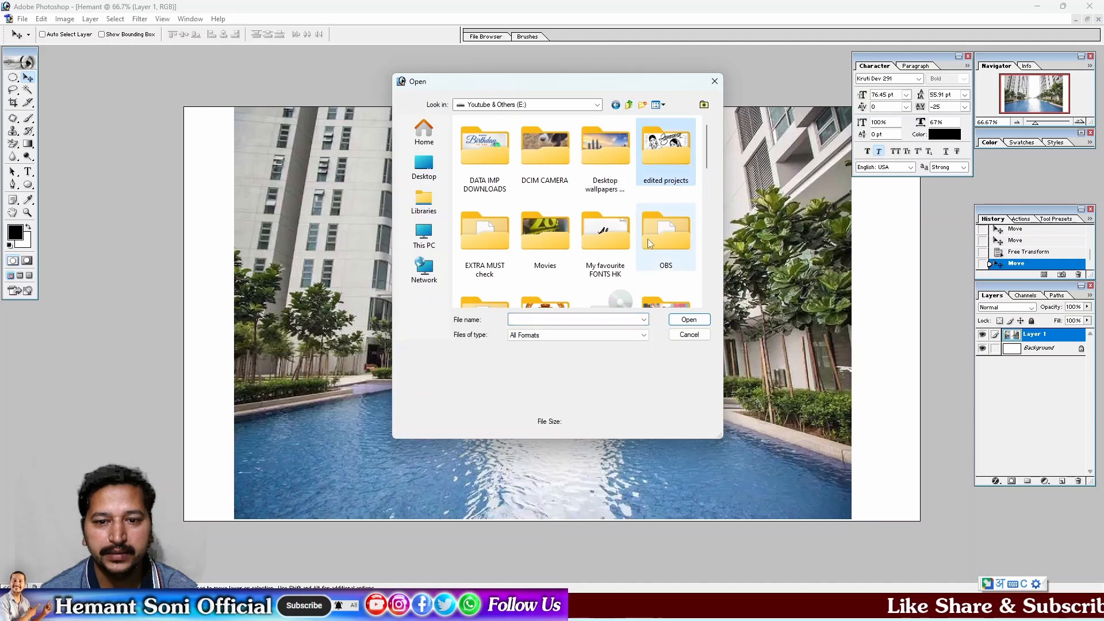
{"action": "scroll", "coordinate": [670, 184], "scroll_direction": "down", "scroll_amount": 2}
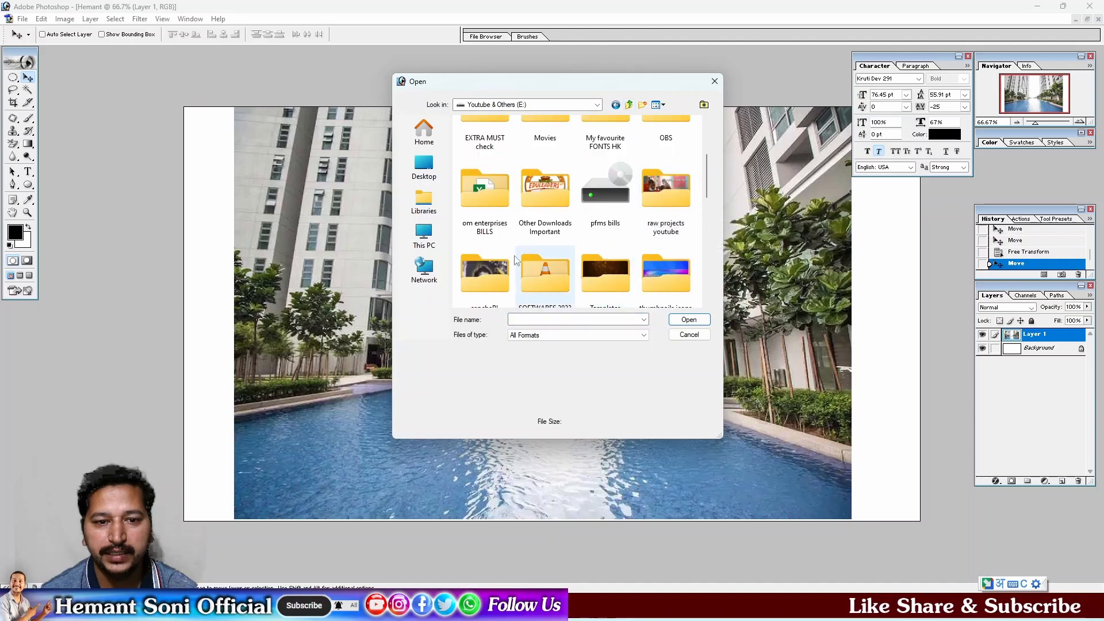
{"action": "double_click", "coordinate": [485, 271]}
{"action": "left_click", "coordinate": [492, 226]}
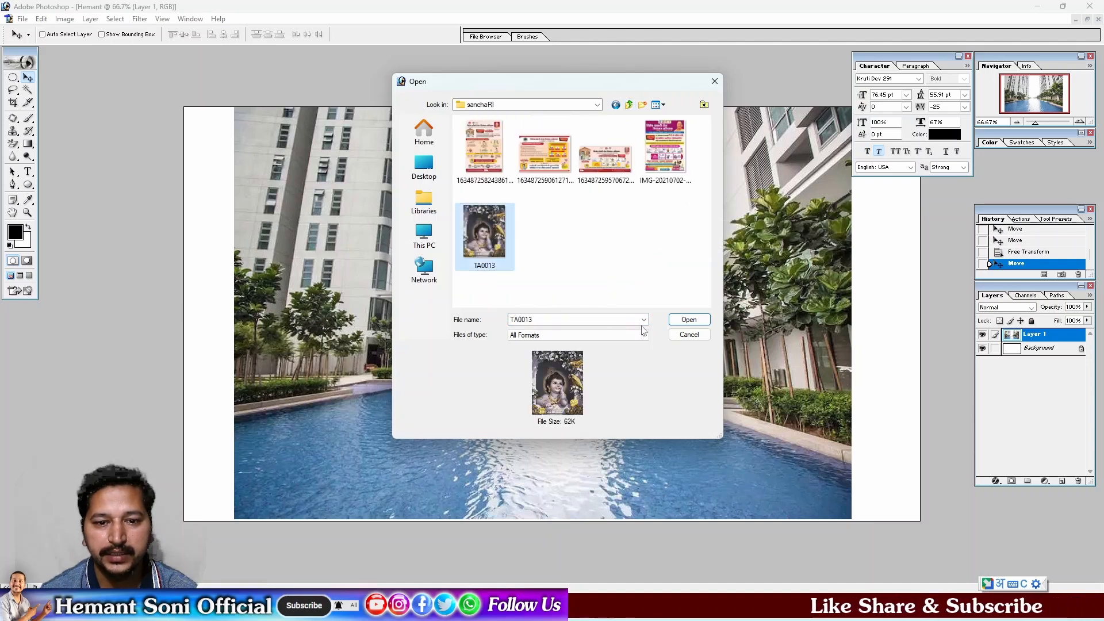
{"action": "left_click", "coordinate": [689, 320]}
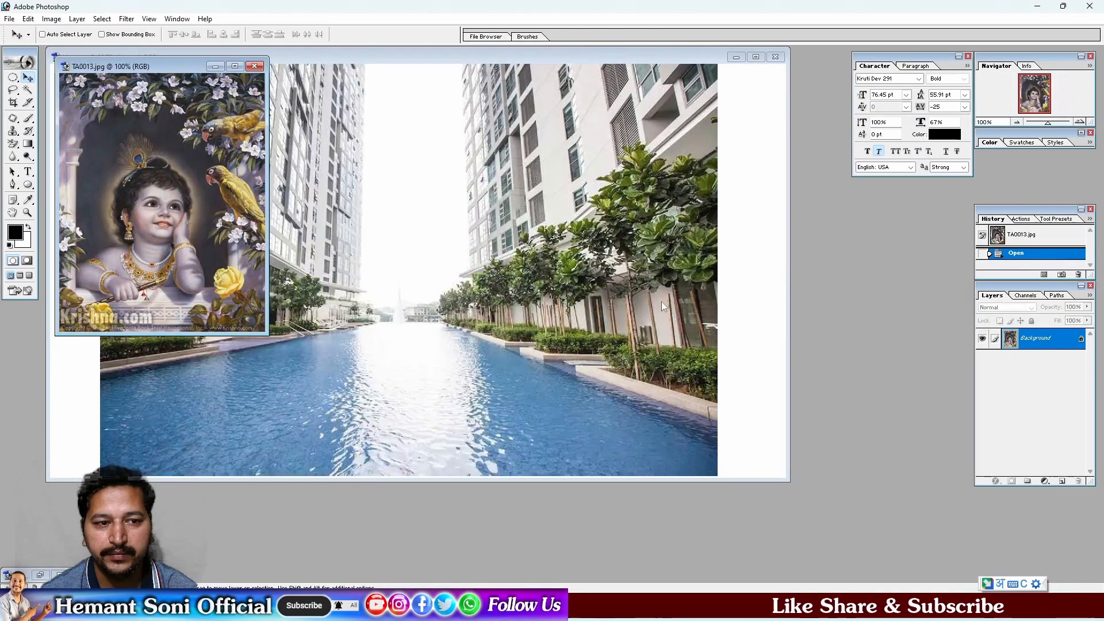
{"action": "left_click_drag", "start_coordinate": [162, 67], "coordinate": [641, 123]}
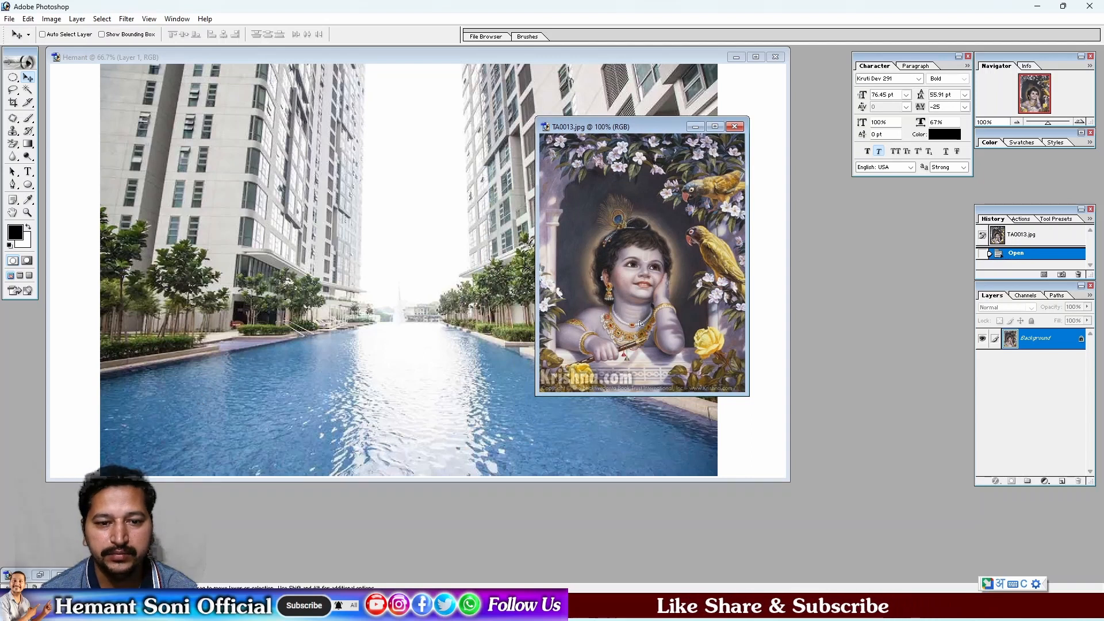
- Copy the TA0013 picture into the pool document with the Move tool, maximize that document and place the picture over the water's lower-left part
{"action": "left_click_drag", "start_coordinate": [640, 323], "coordinate": [252, 376]}
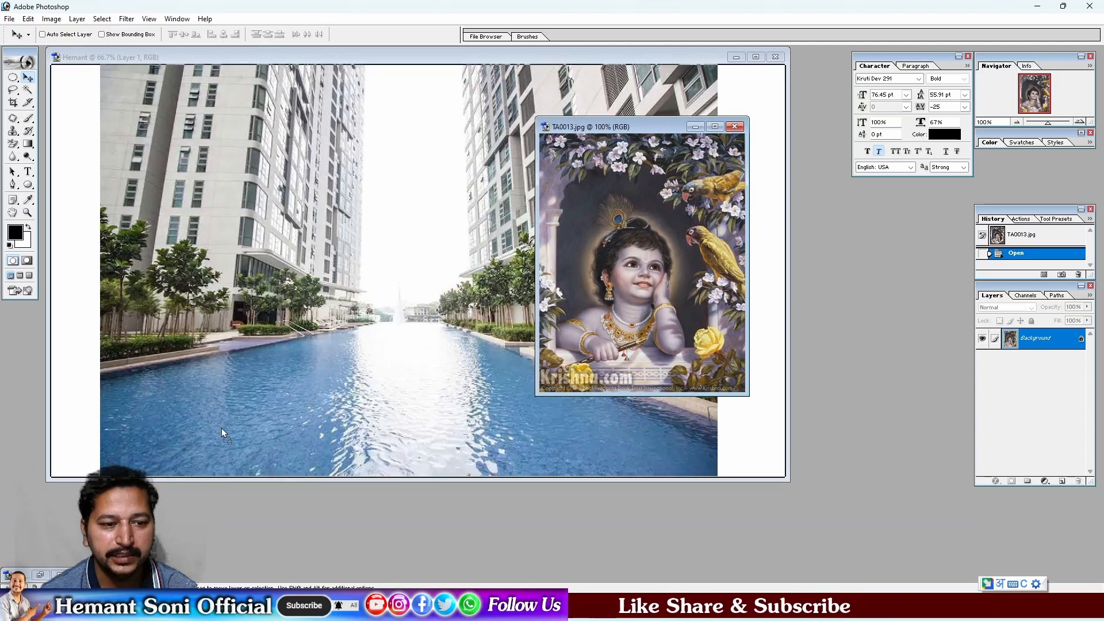
{"action": "left_click_drag", "start_coordinate": [221, 429], "coordinate": [175, 417]}
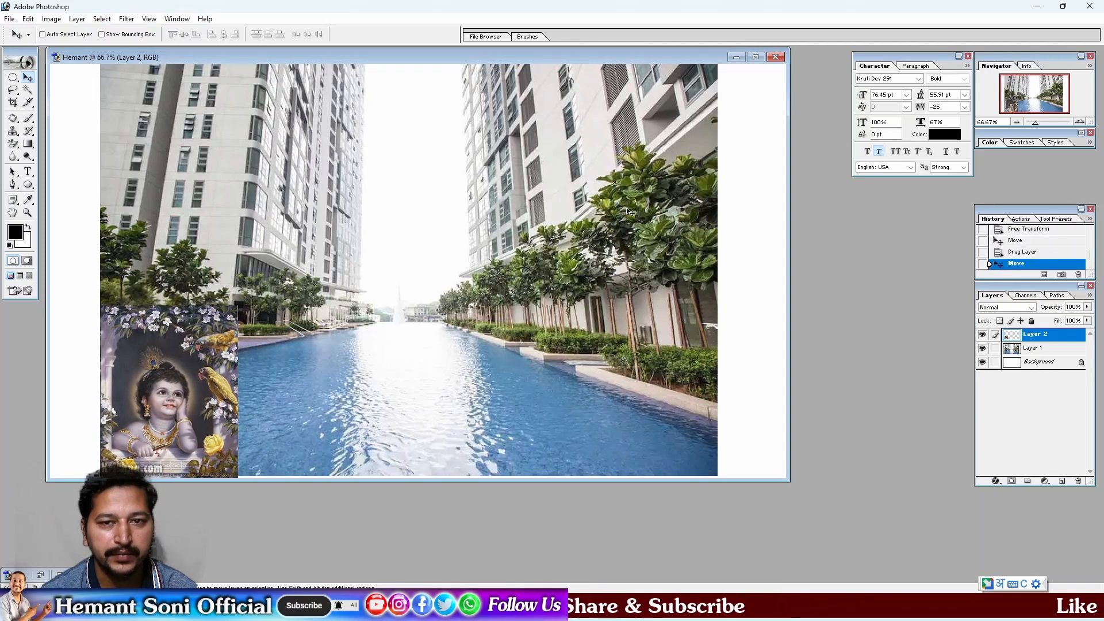
{"action": "left_click", "coordinate": [755, 57]}
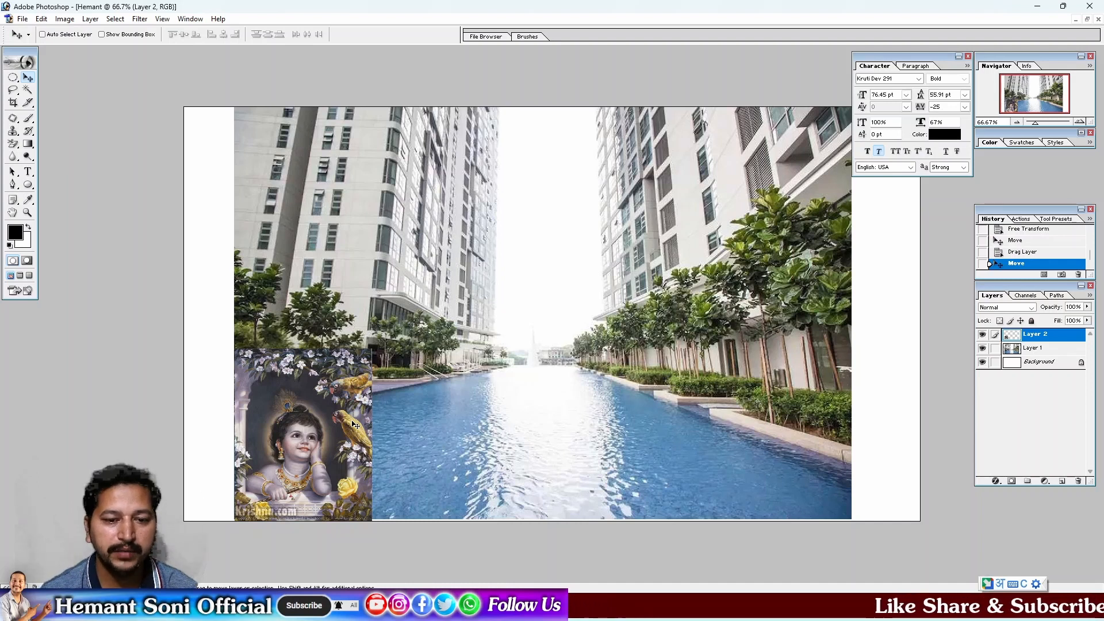
{"action": "left_click_drag", "start_coordinate": [316, 444], "coordinate": [393, 444]}
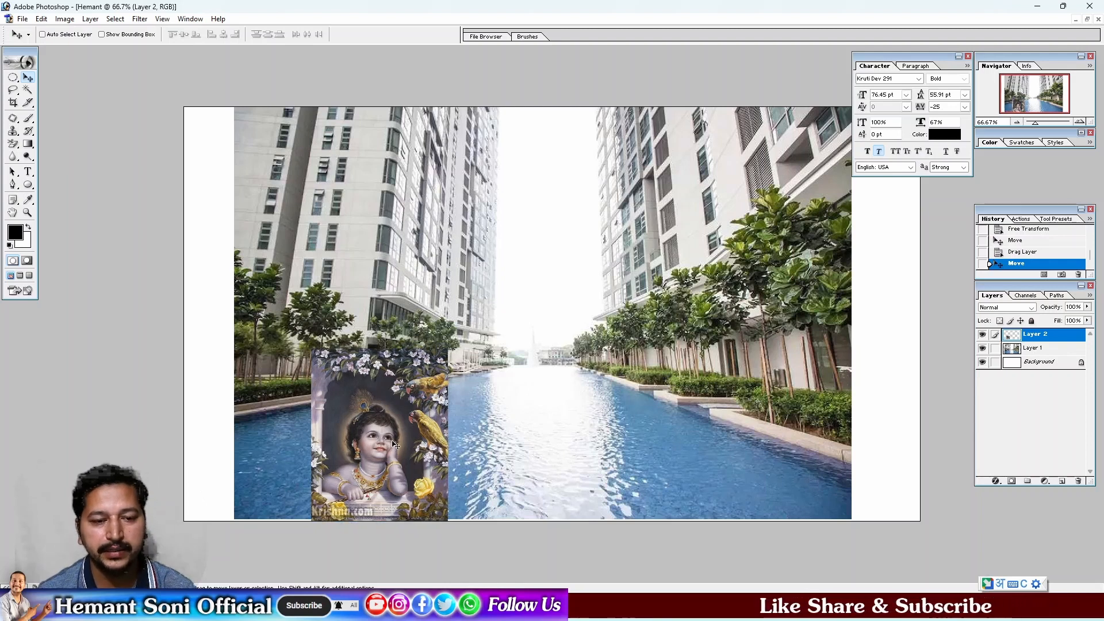
- Trace a freehand selection around the Krishna figure on Layer 2 with the Lasso tool
{"action": "left_click", "coordinate": [13, 91]}
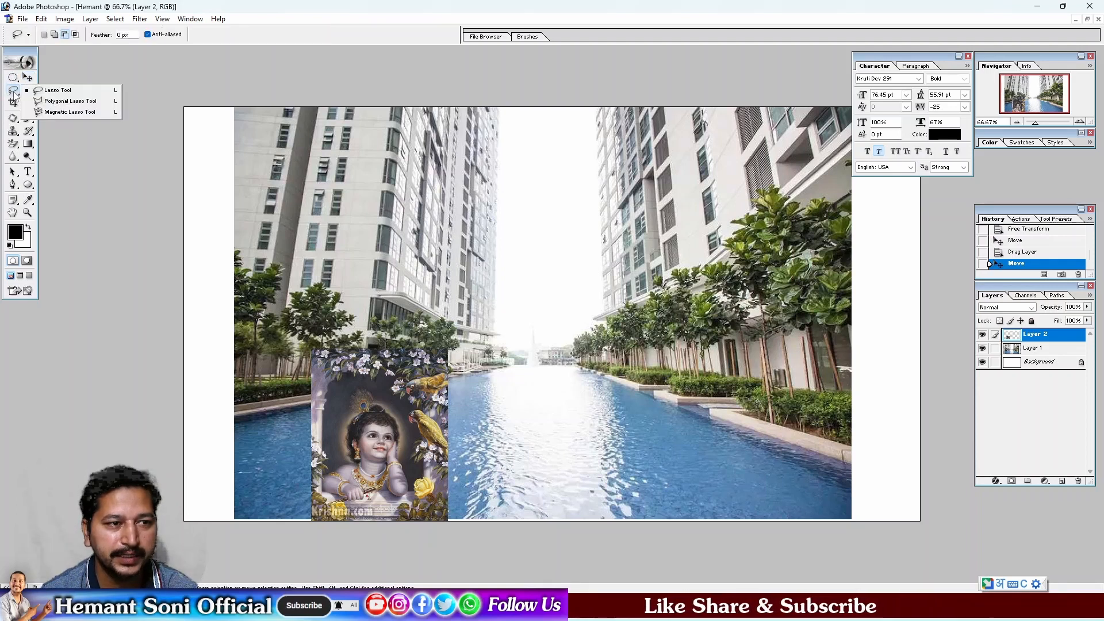
{"action": "left_click", "coordinate": [38, 91]}
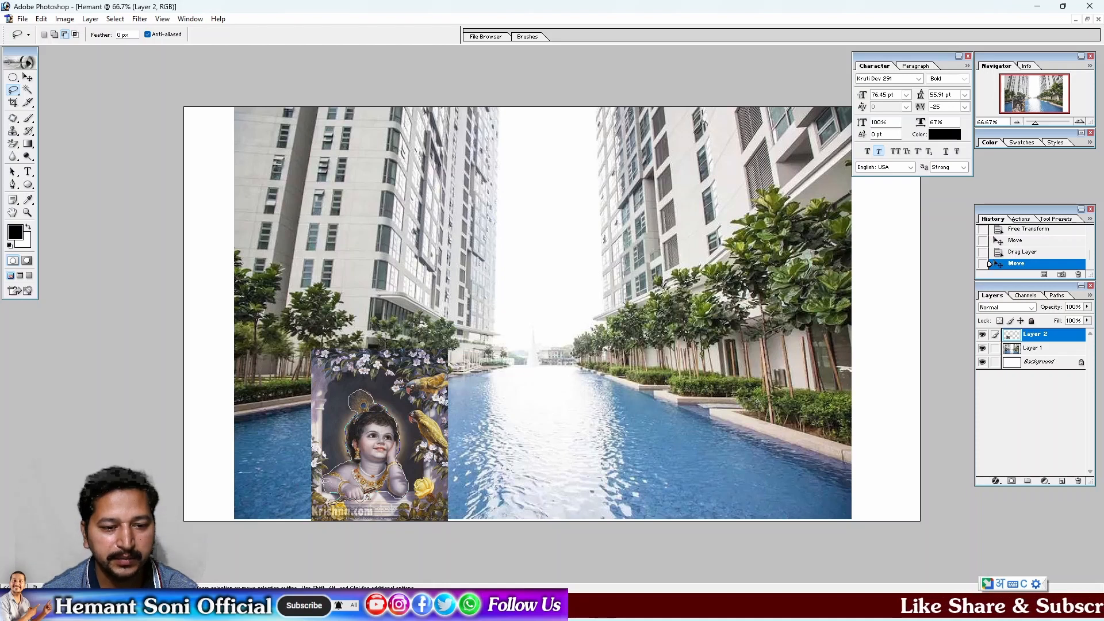
{"action": "left_click_drag", "start_coordinate": [333, 484], "coordinate": [334, 486]}
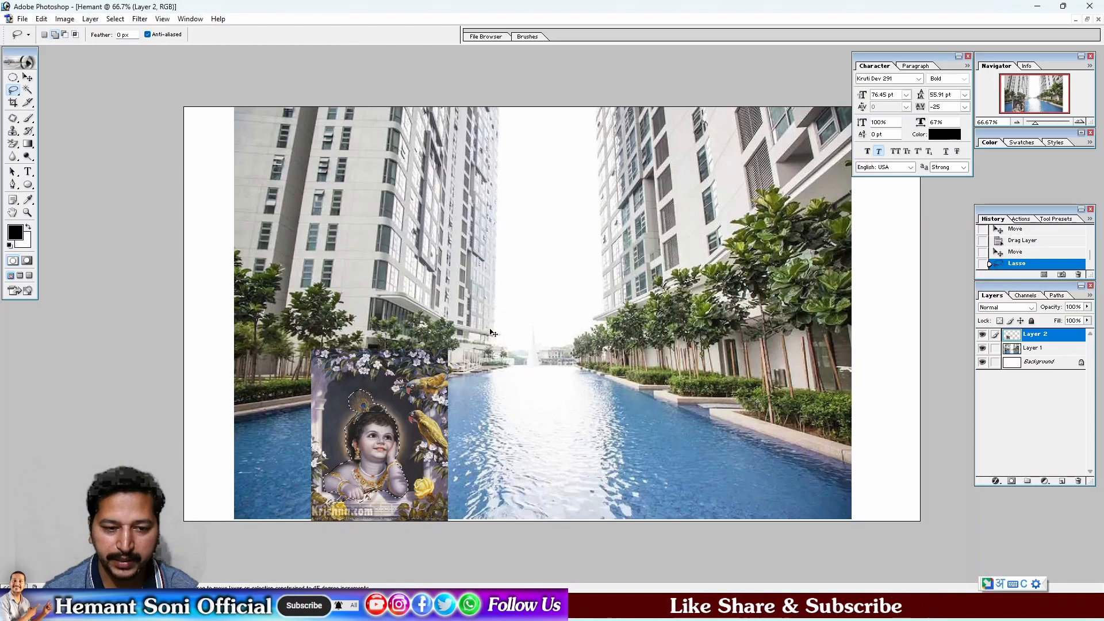
- Delete the background outside the selected figure, deselect, and move the cut-out slightly down and left in the pool
{"action": "key", "text": "ctrl+shift+i"}
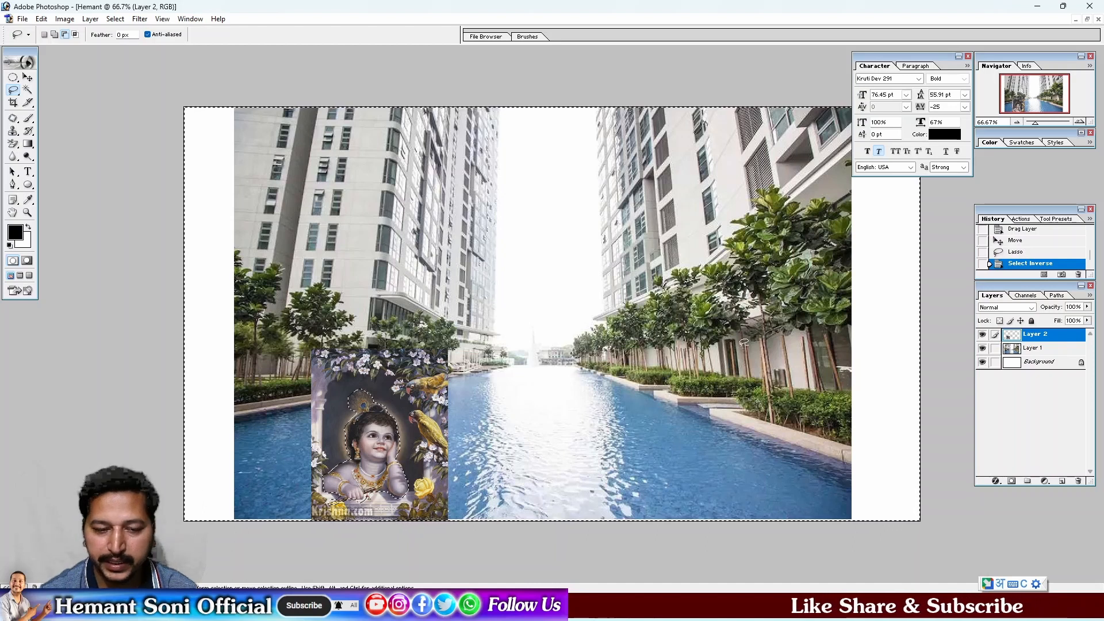
{"action": "key", "text": "Delete"}
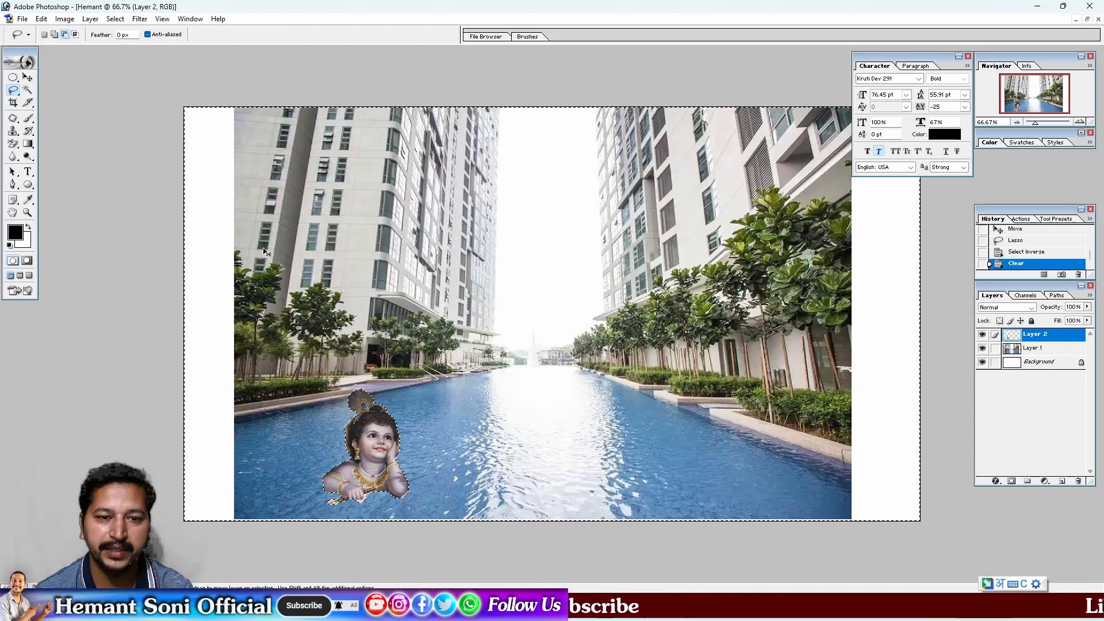
{"action": "key", "text": "ctrl+d"}
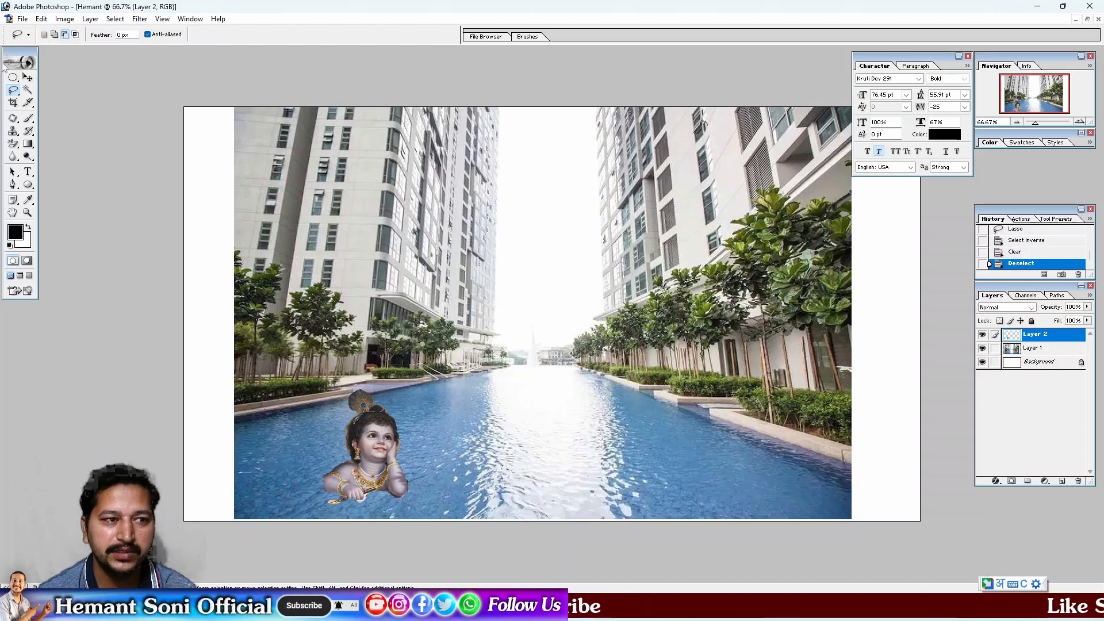
{"action": "left_click", "coordinate": [26, 78]}
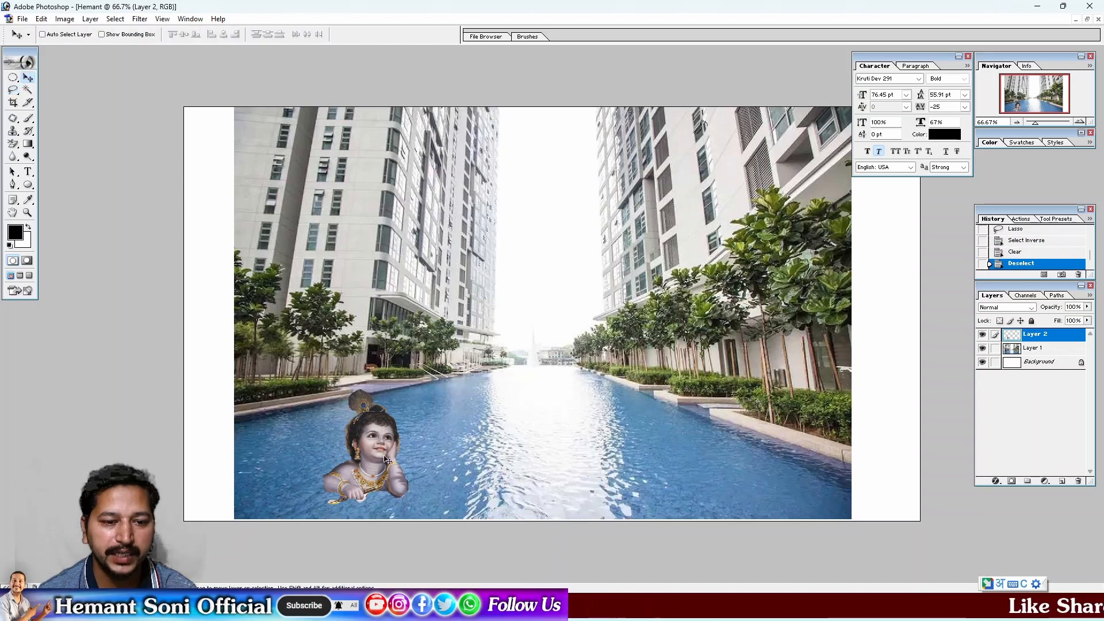
{"action": "mouse_move", "coordinate": [378, 463]}
{"action": "left_mouse_down"}
{"action": "mouse_move", "coordinate": [352, 475]}
{"action": "mouse_move", "coordinate": [366, 475]}
{"action": "left_mouse_up"}
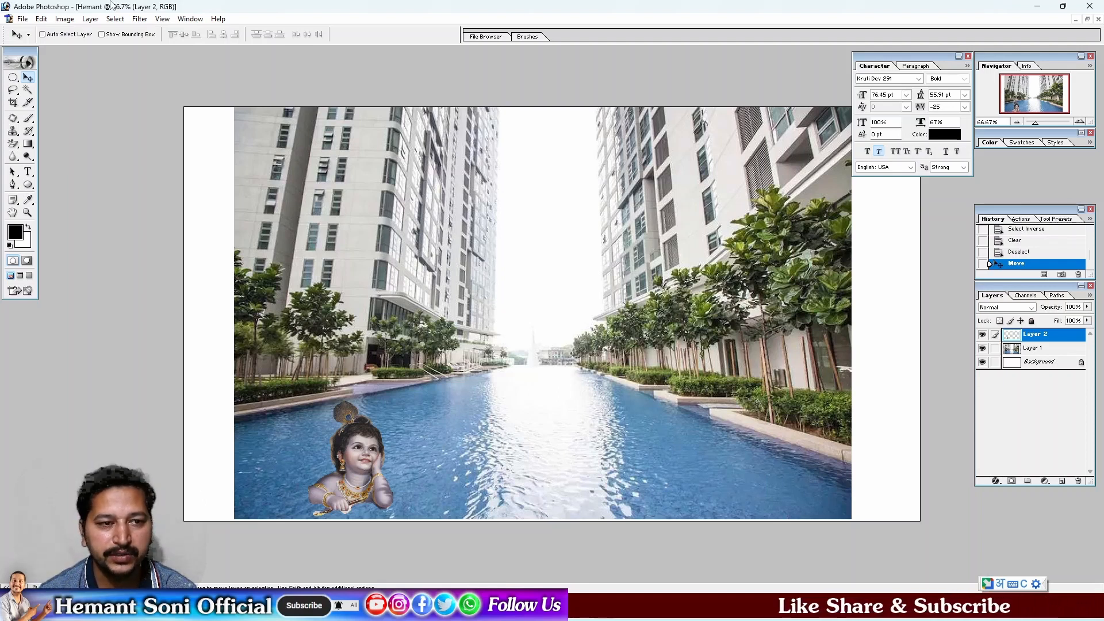
- Apply Levels to the cut-out figure with a black input level of 10 and a midtone value of 1.12
{"action": "left_click", "coordinate": [64, 19]}
{"action": "mouse_move", "coordinate": [92, 50]}
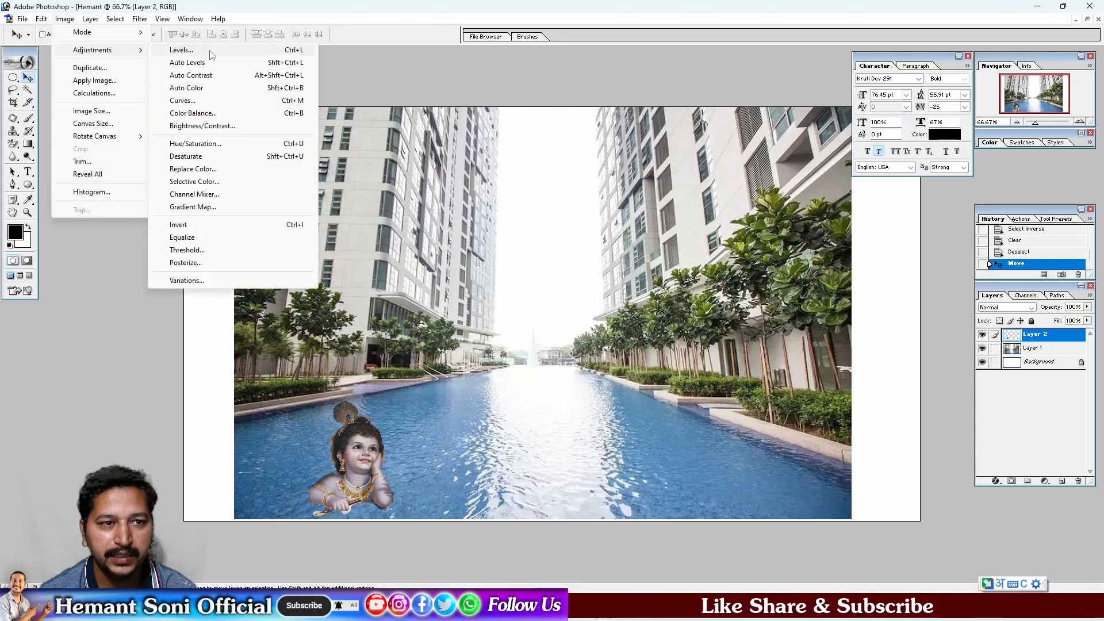
{"action": "left_click", "coordinate": [211, 52]}
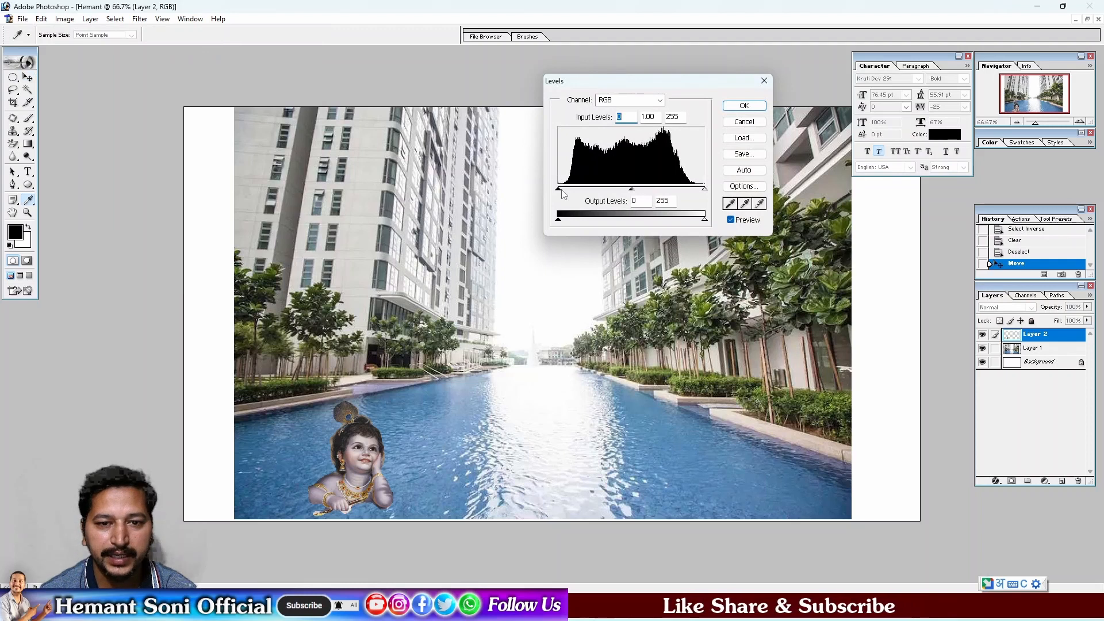
{"action": "left_click_drag", "start_coordinate": [559, 189], "coordinate": [569, 190]}
{"action": "left_click_drag", "start_coordinate": [637, 193], "coordinate": [632, 197]}
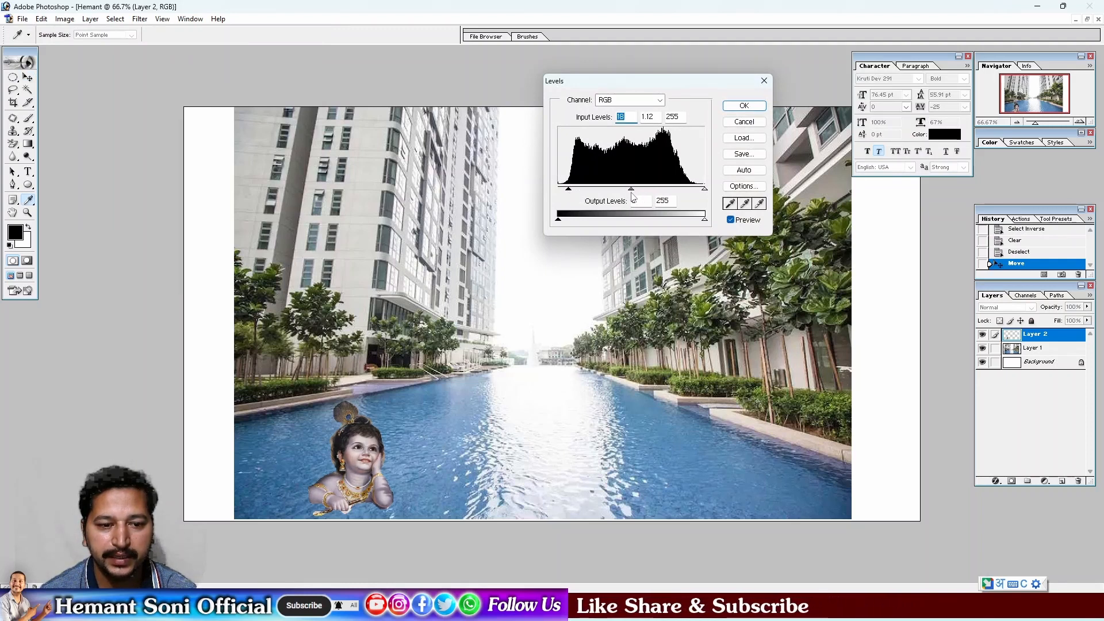
{"action": "left_click", "coordinate": [744, 105]}
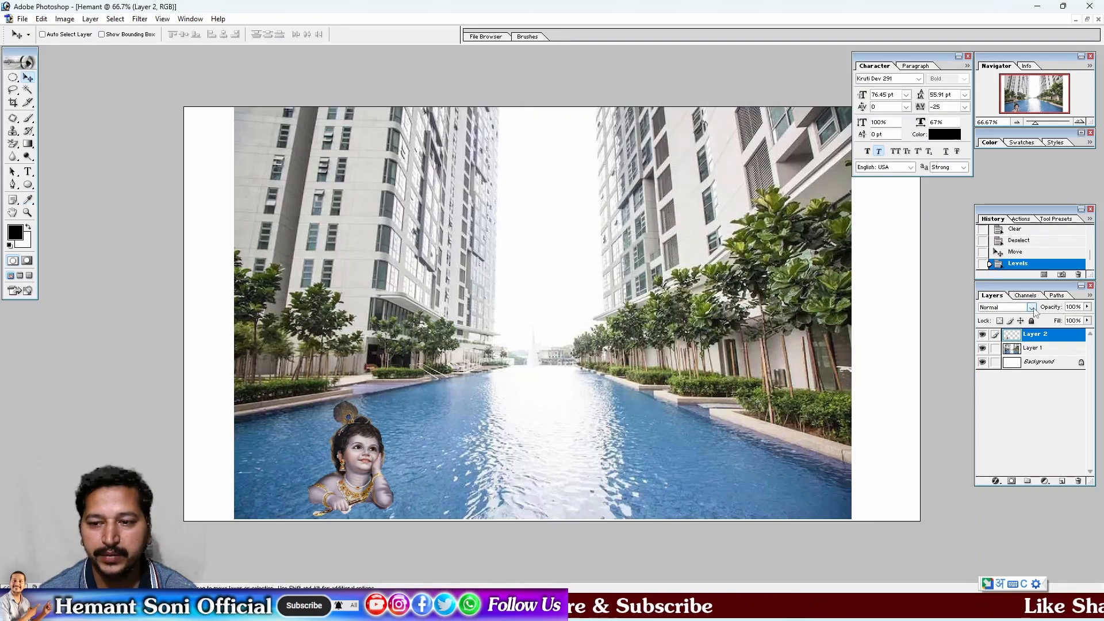
- Try successive blending modes on Layer 2, going from Linear Burn through Lighten to Linear Dodge
{"action": "left_click", "coordinate": [1032, 309]}
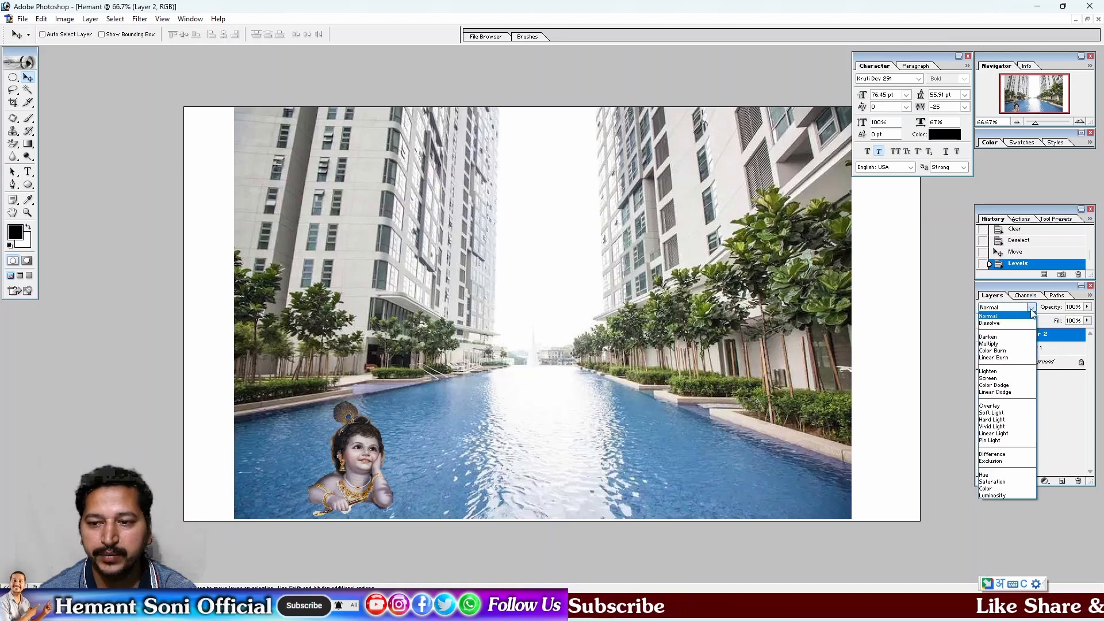
{"action": "left_click", "coordinate": [1014, 351]}
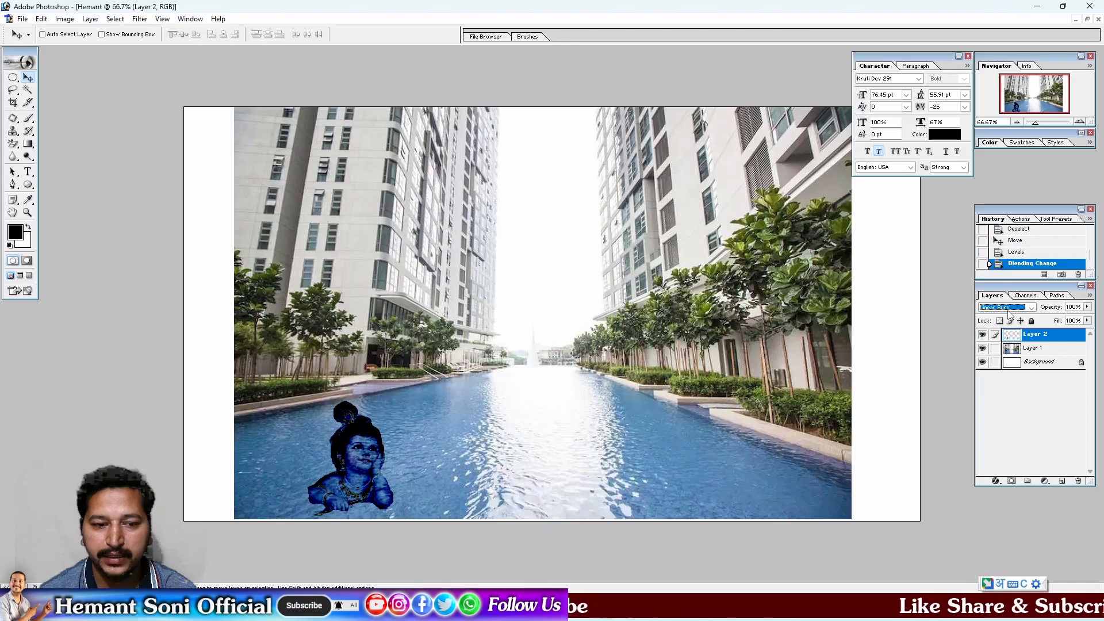
{"action": "key", "text": "Down"}
{"action": "key", "text": "Down"}
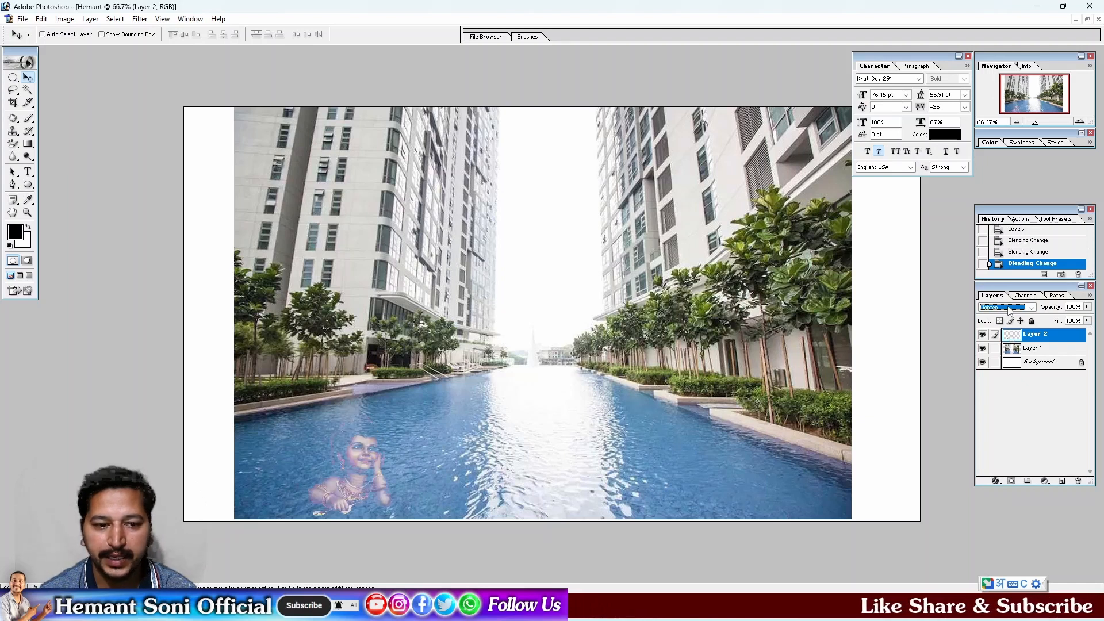
{"action": "key", "text": "Down"}
{"action": "key", "text": "Down"}
{"action": "key", "text": "Down"}
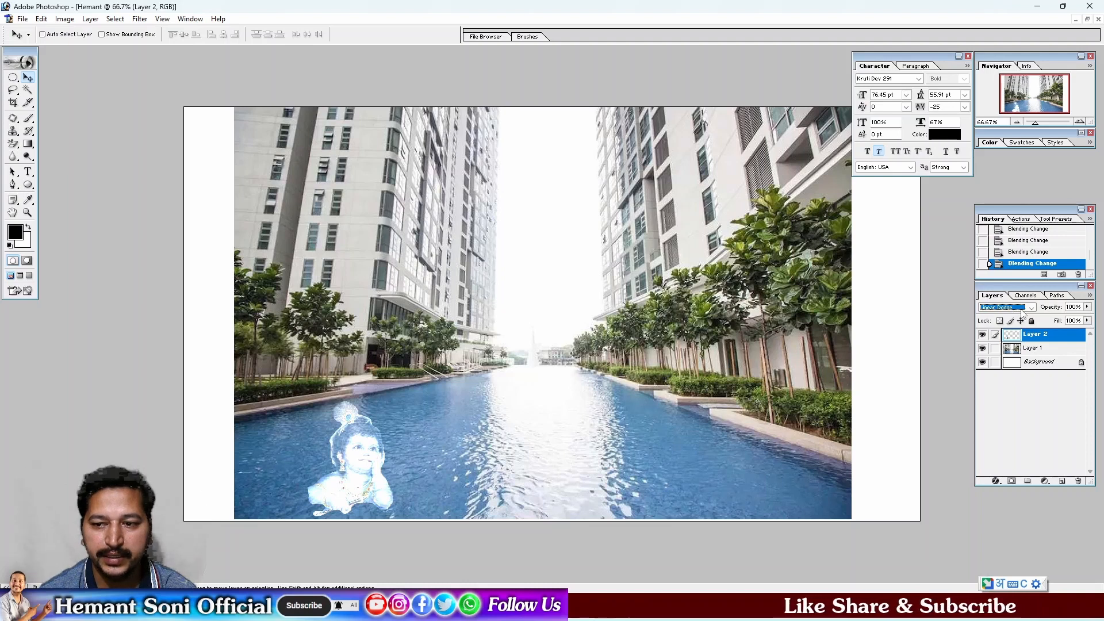
- Try the next blending modes on Layer 2 up to Soft Light and inspect the figure up close
{"action": "key", "text": "Down"}
{"action": "key", "text": "Down"}
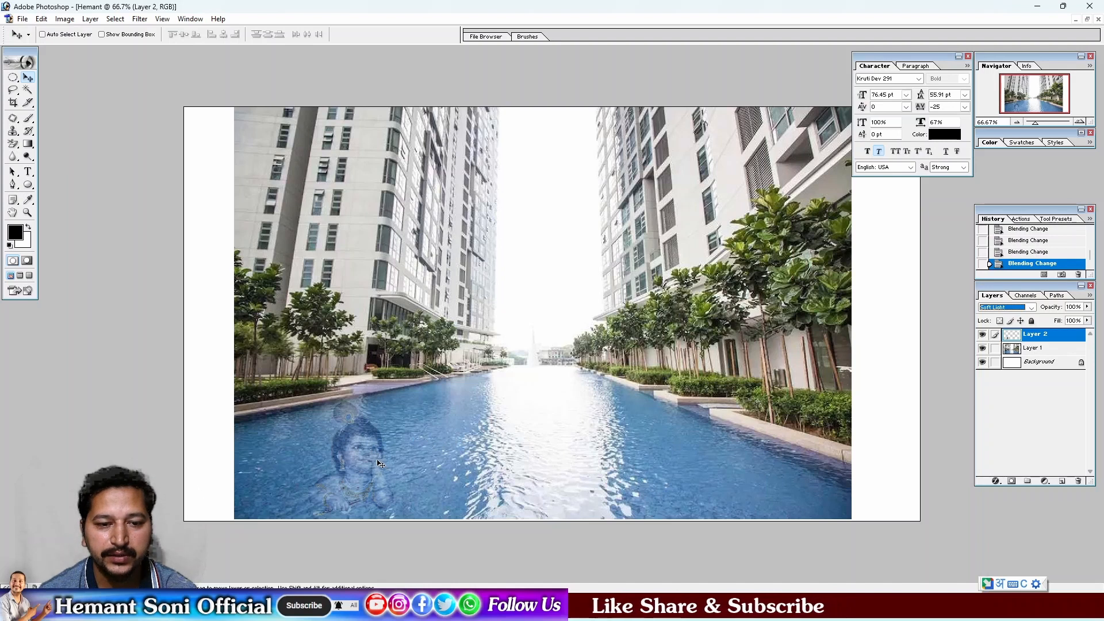
{"action": "left_click", "coordinate": [27, 213]}
{"action": "left_click", "coordinate": [297, 490]}
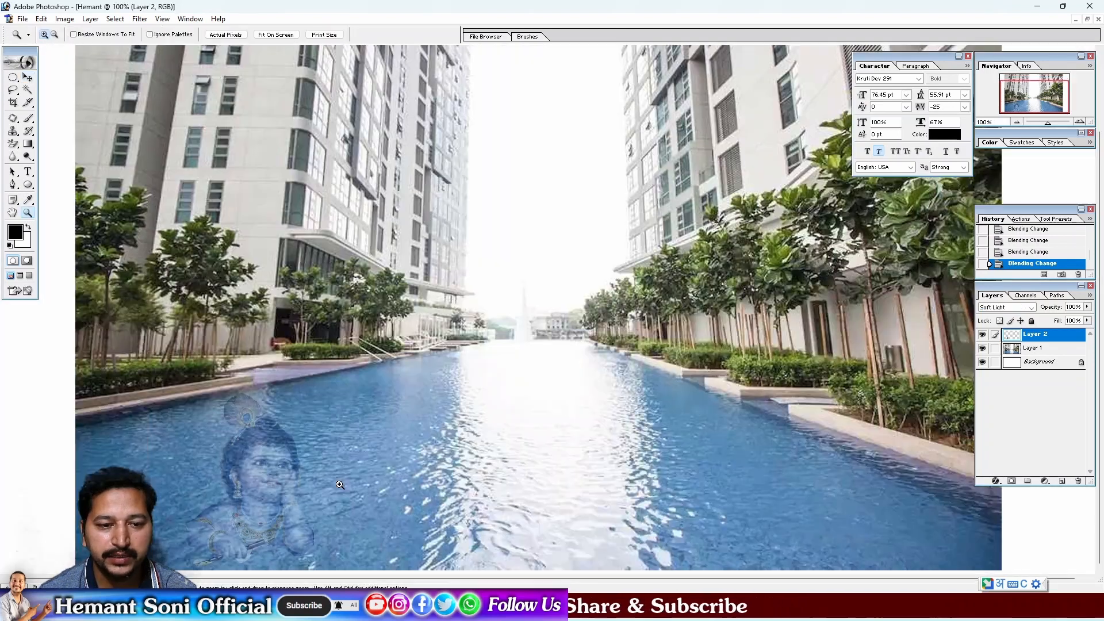
{"action": "left_click", "coordinate": [266, 497]}
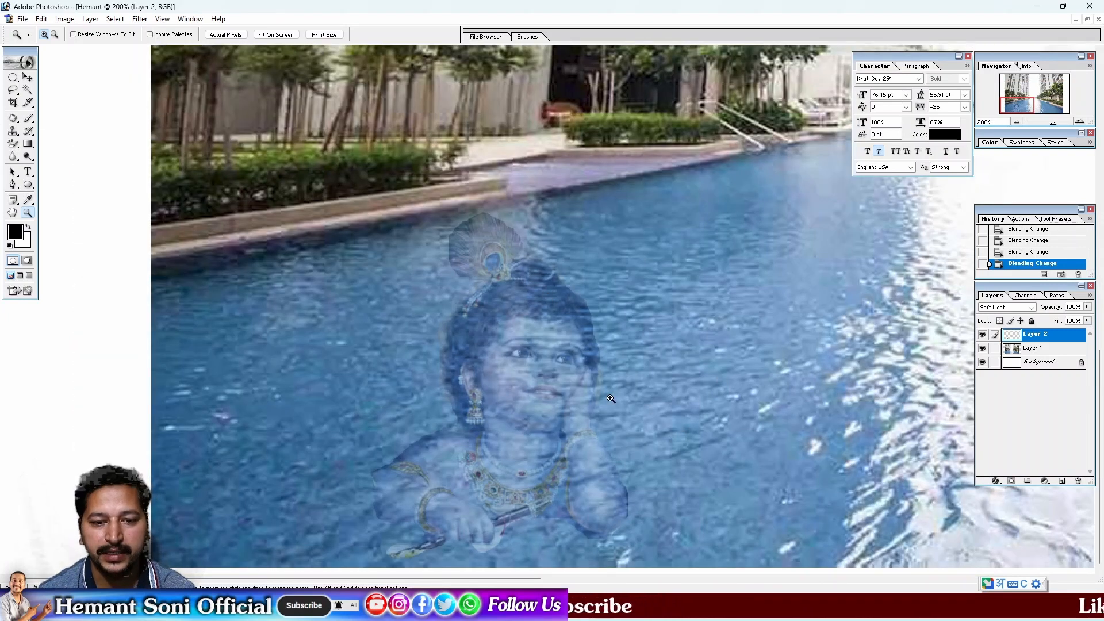
- Try Hard Light, Vivid Light and Color Burn on Layer 2, and return its blending mode to Normal
{"action": "left_click", "coordinate": [1012, 308]}
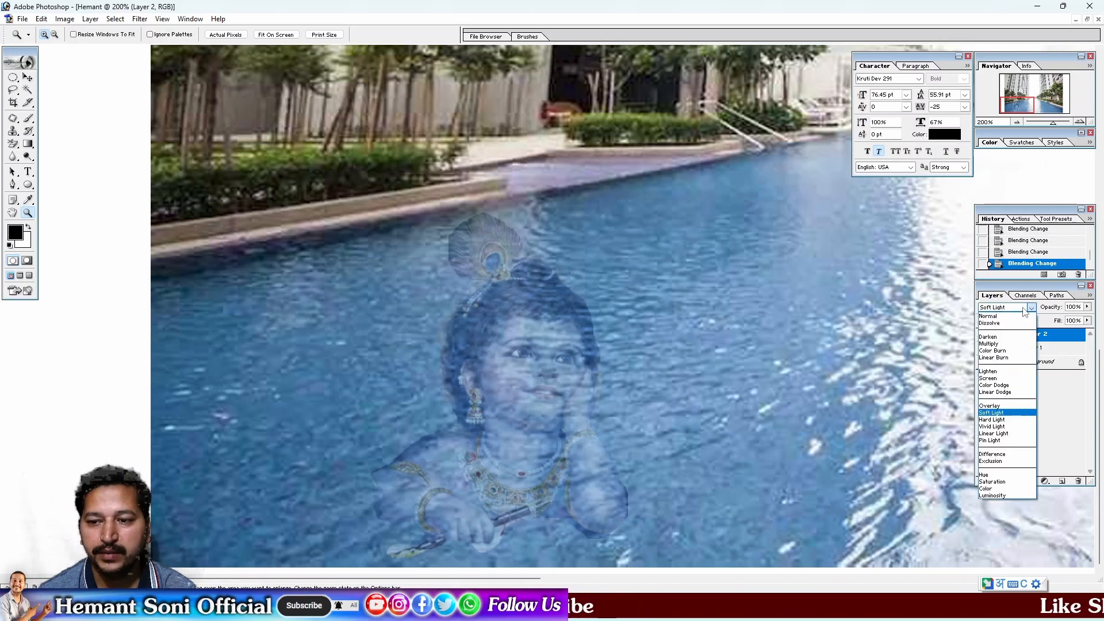
{"action": "left_click", "coordinate": [1015, 420]}
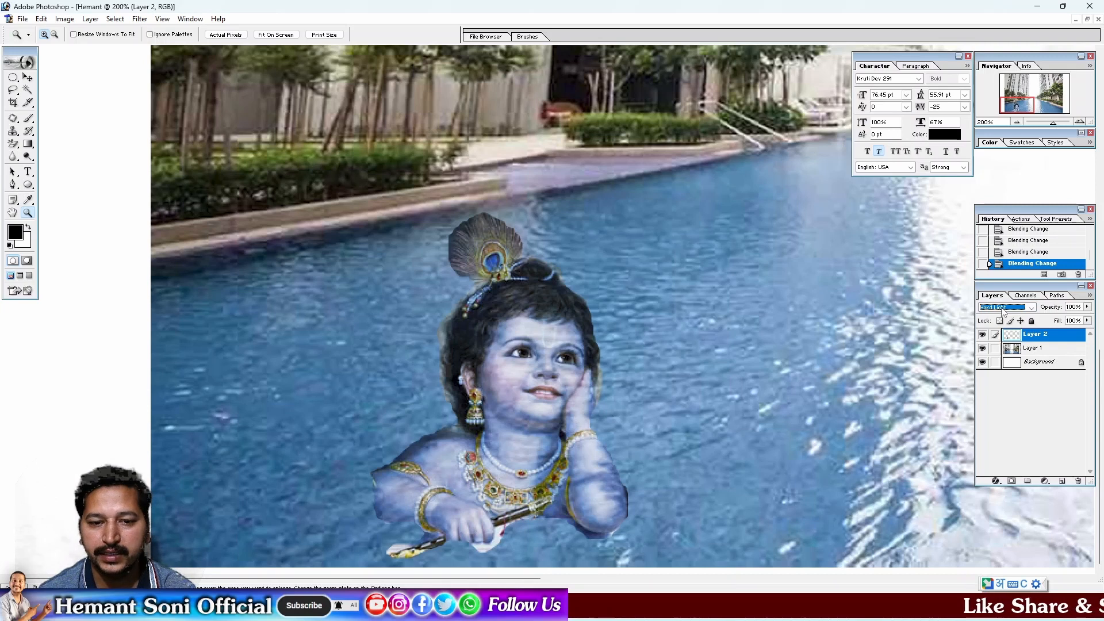
{"action": "left_click", "coordinate": [1002, 308]}
{"action": "left_click", "coordinate": [1013, 431]}
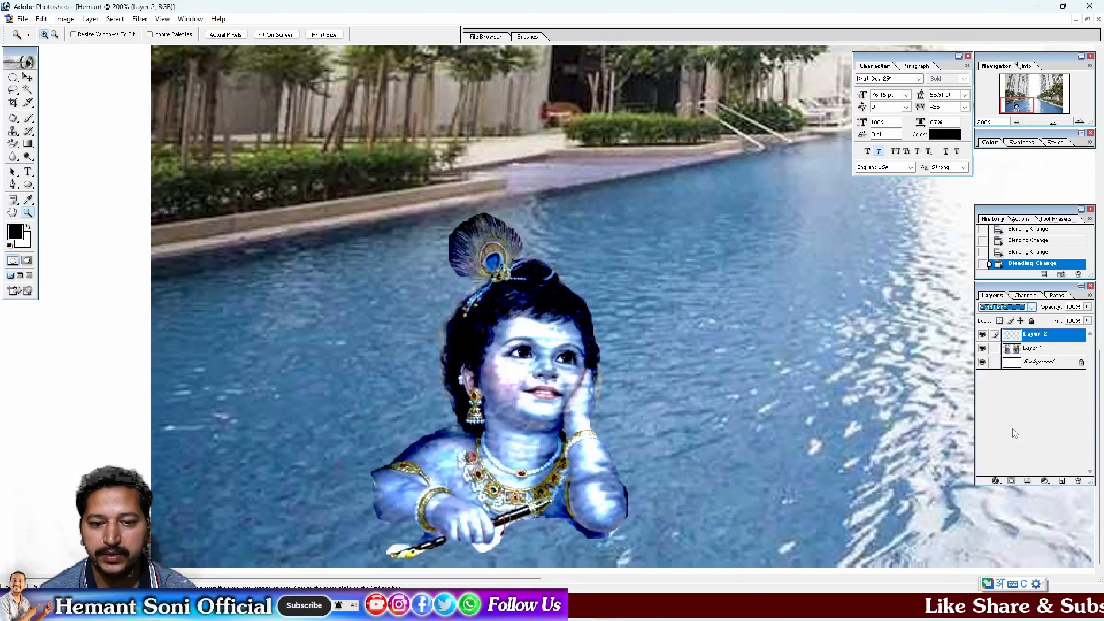
{"action": "left_click", "coordinate": [1008, 309]}
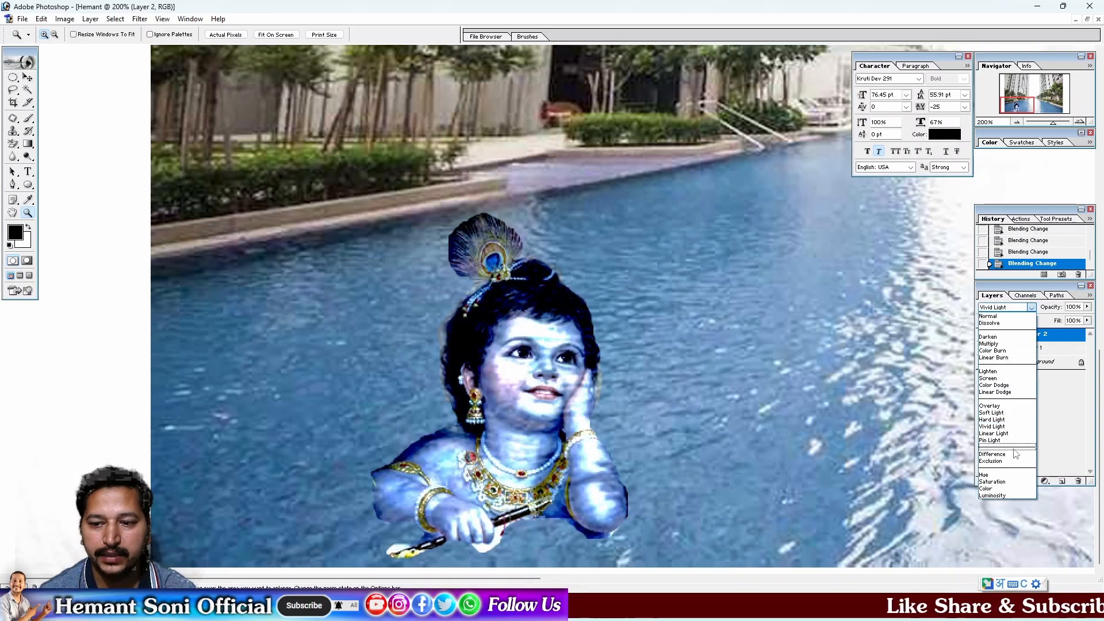
{"action": "left_click", "coordinate": [1014, 351]}
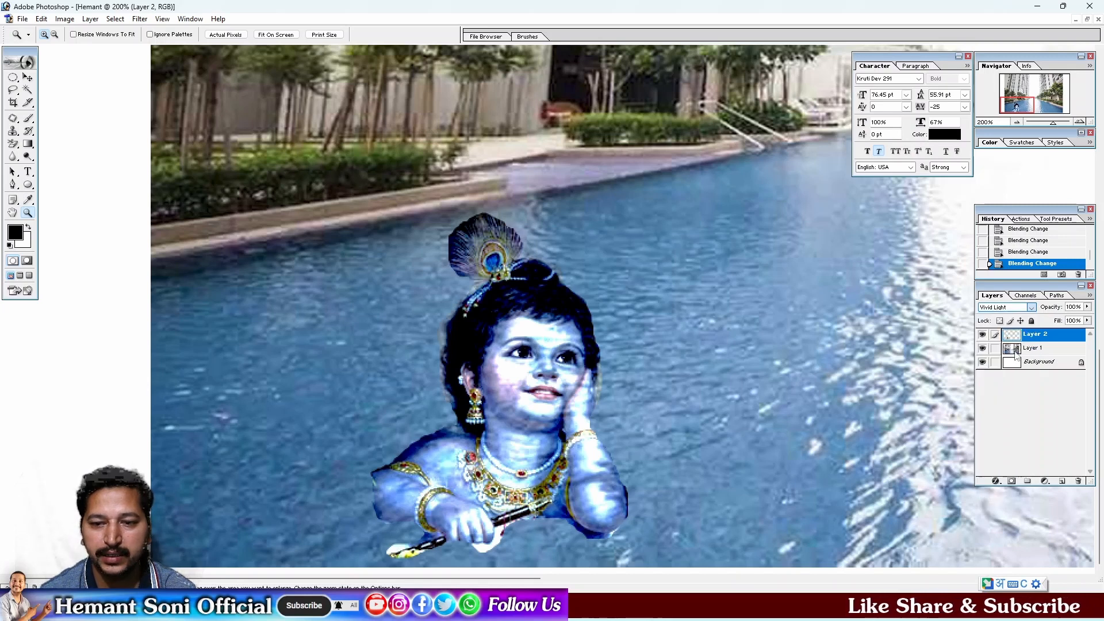
{"action": "left_click", "coordinate": [1010, 309]}
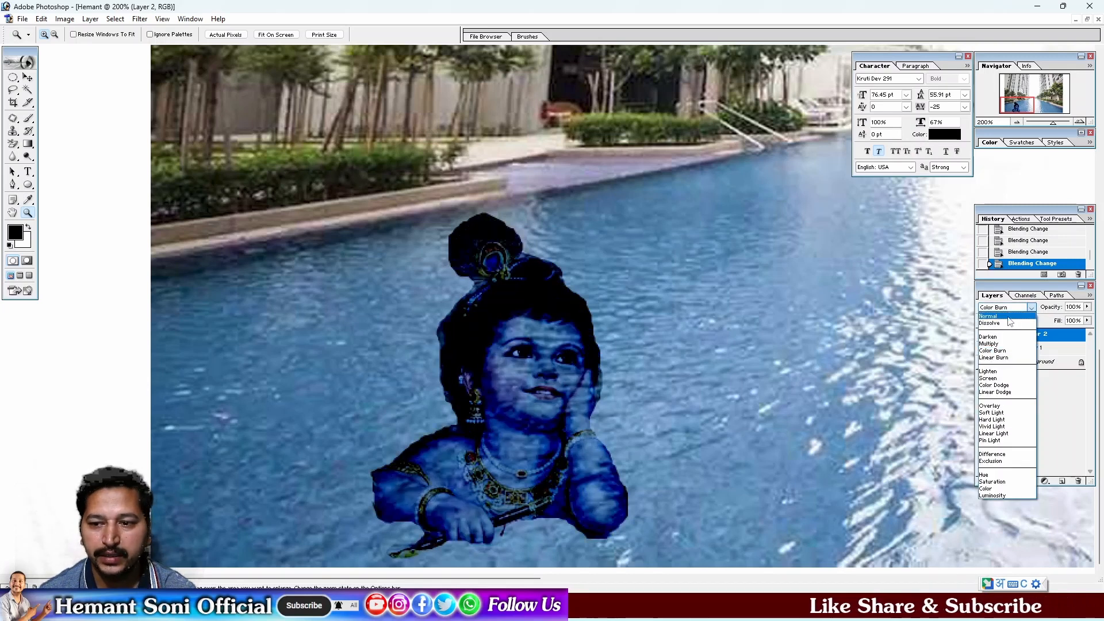
{"action": "left_click", "coordinate": [1011, 316]}
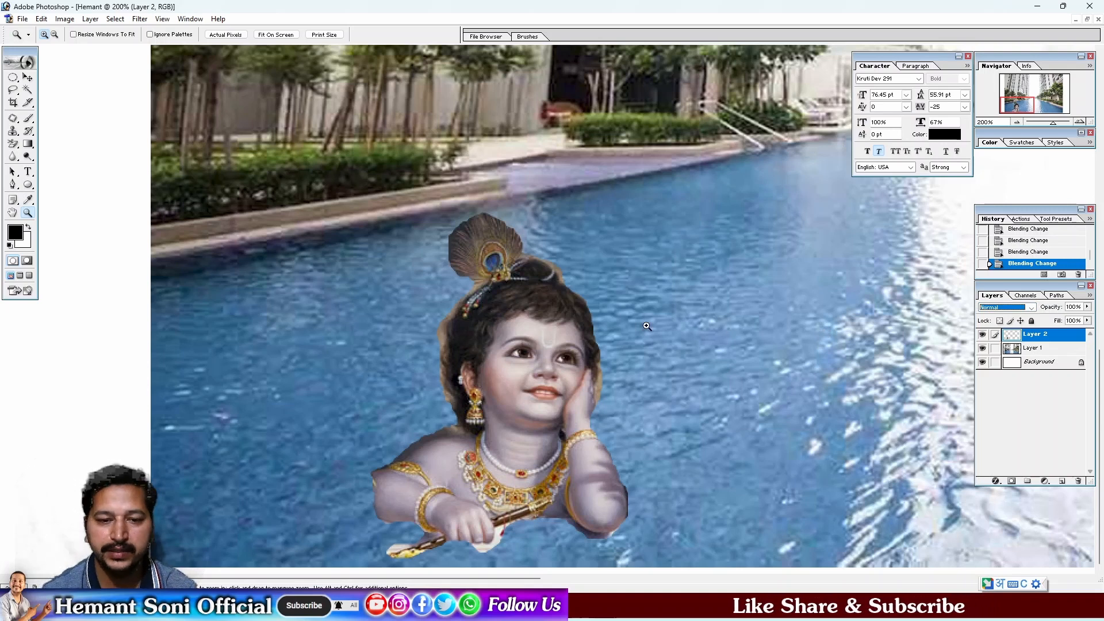
- Apply Brightness/Contrast to the cut-out figure, raising the brightness slightly and setting the contrast to +16
{"action": "left_click", "coordinate": [23, 20]}
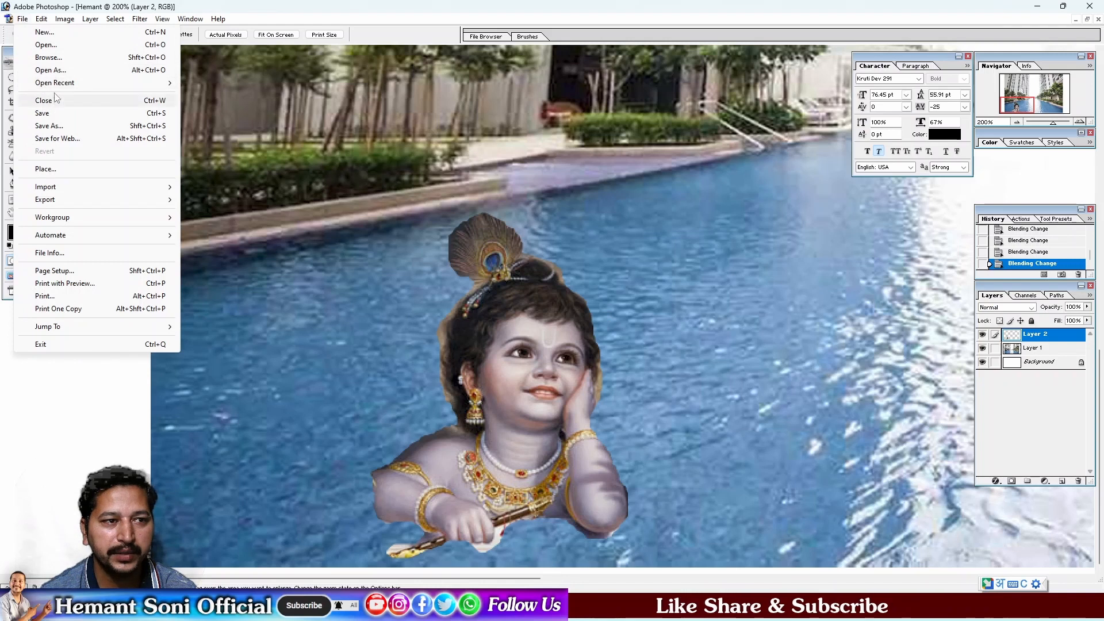
{"action": "mouse_move", "coordinate": [65, 19]}
{"action": "mouse_move", "coordinate": [88, 52]}
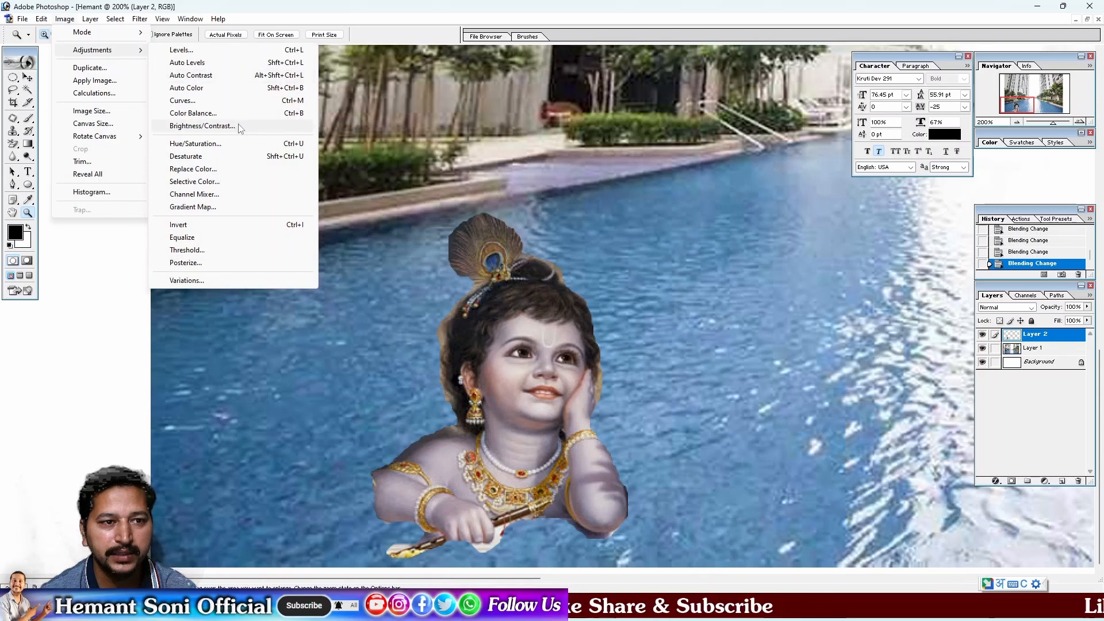
{"action": "left_click", "coordinate": [202, 126]}
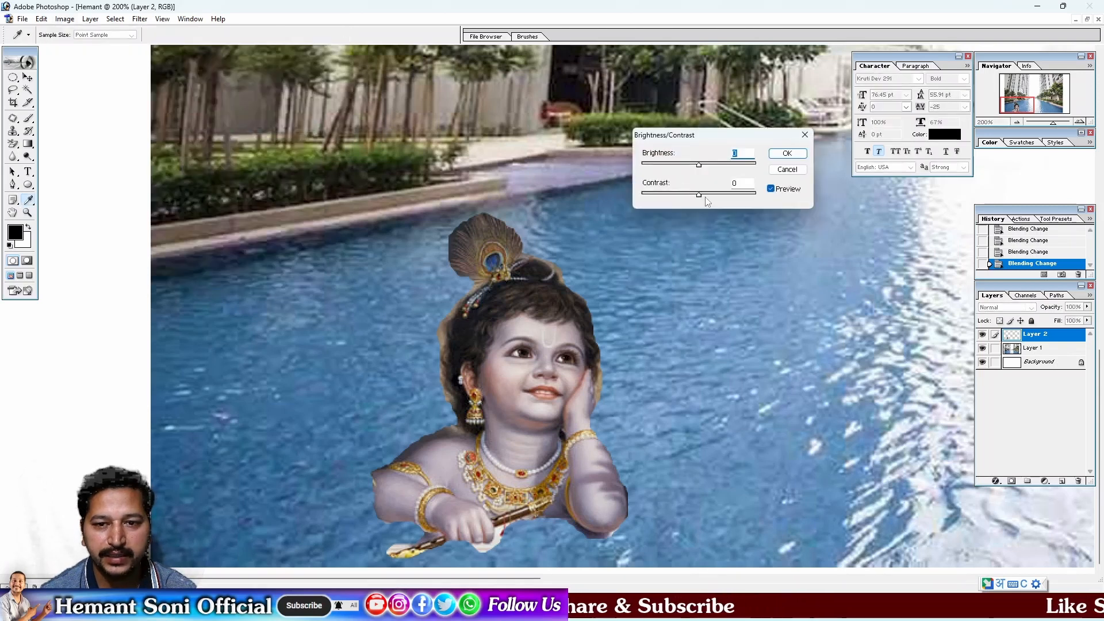
{"action": "left_click_drag", "start_coordinate": [700, 197], "coordinate": [701, 165]}
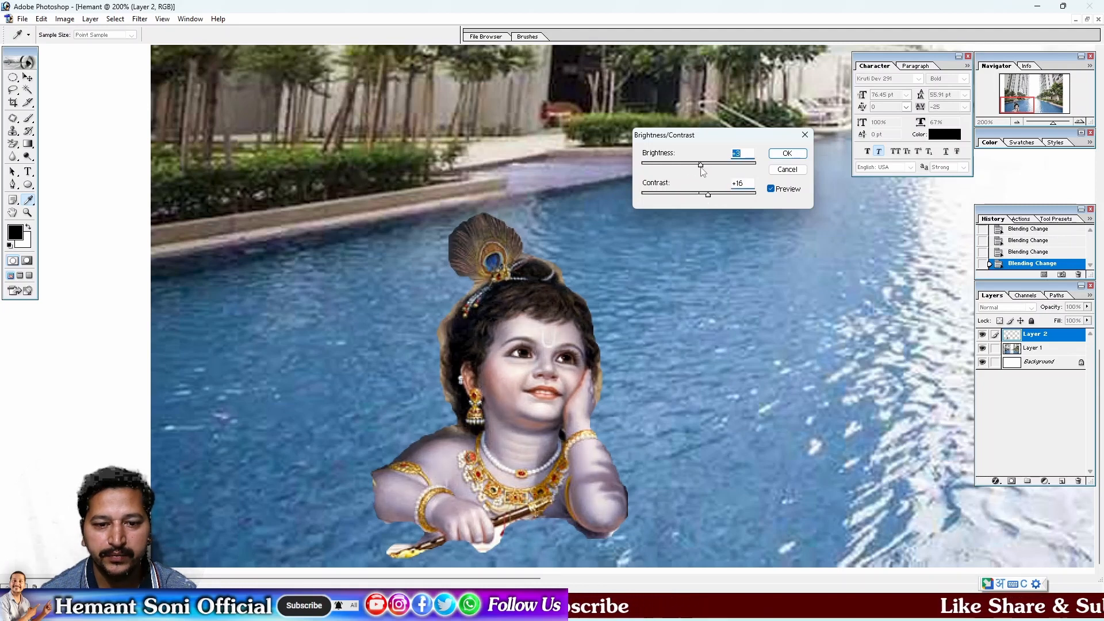
{"action": "left_click", "coordinate": [788, 153]}
{"action": "key", "text": "z"}
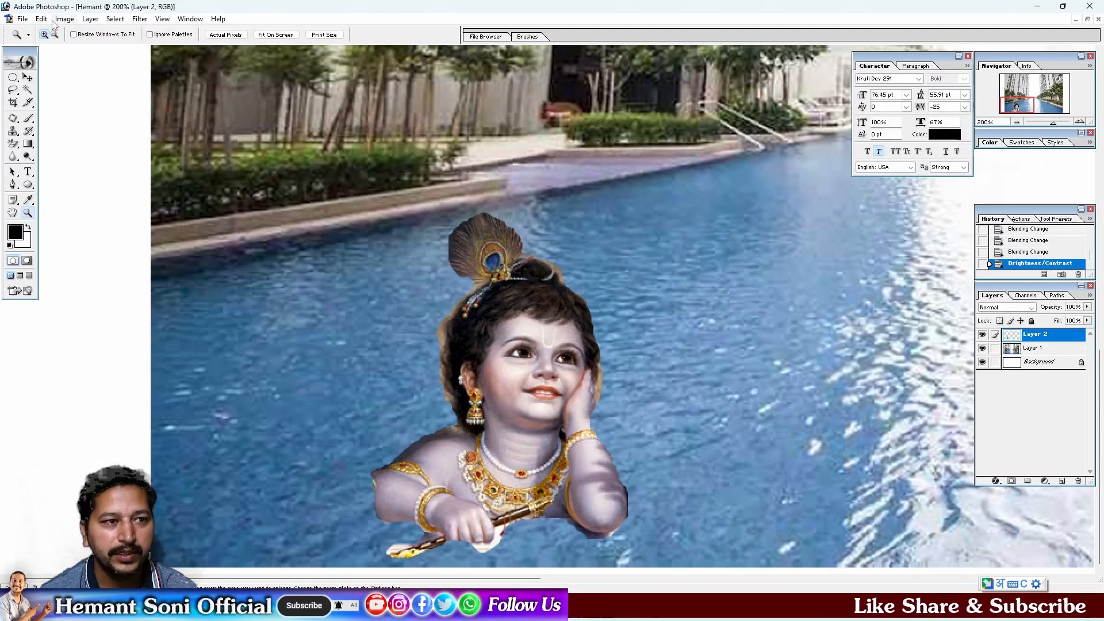
- Apply Hue/Saturation to the cut-out figure with the saturation raised to about +32
{"action": "left_click", "coordinate": [63, 19]}
{"action": "mouse_move", "coordinate": [92, 50]}
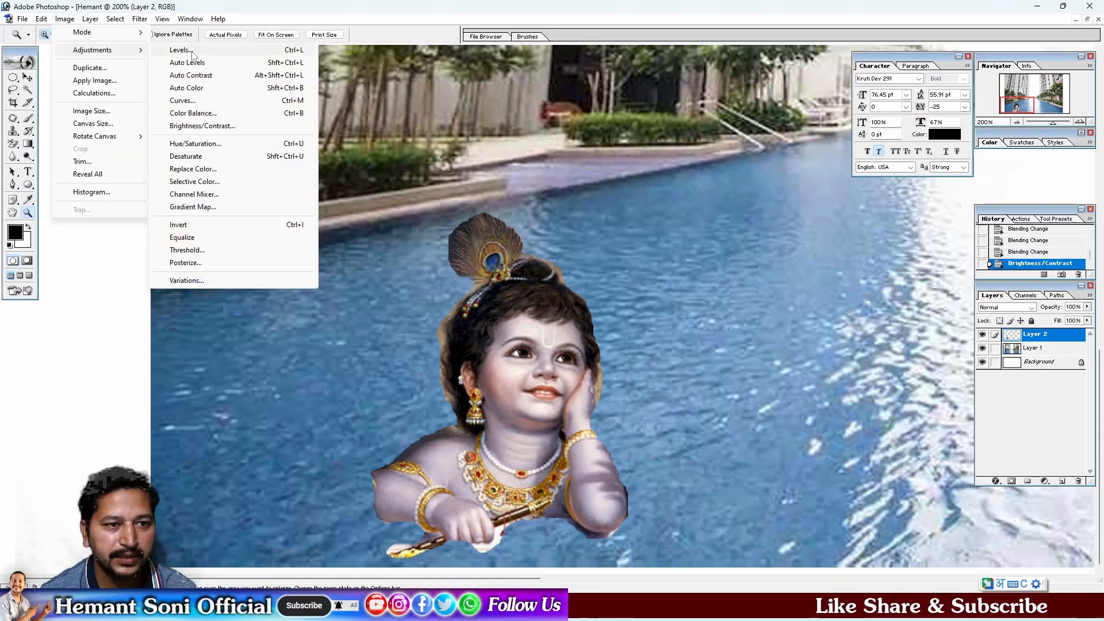
{"action": "left_click", "coordinate": [235, 150]}
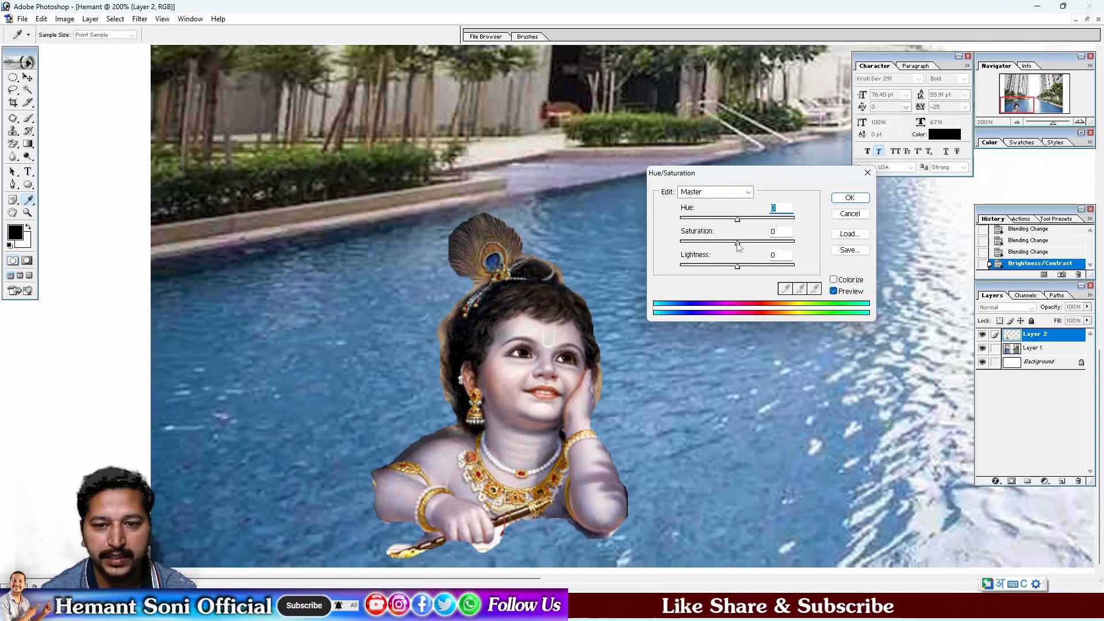
{"action": "left_click_drag", "start_coordinate": [738, 243], "coordinate": [758, 247]}
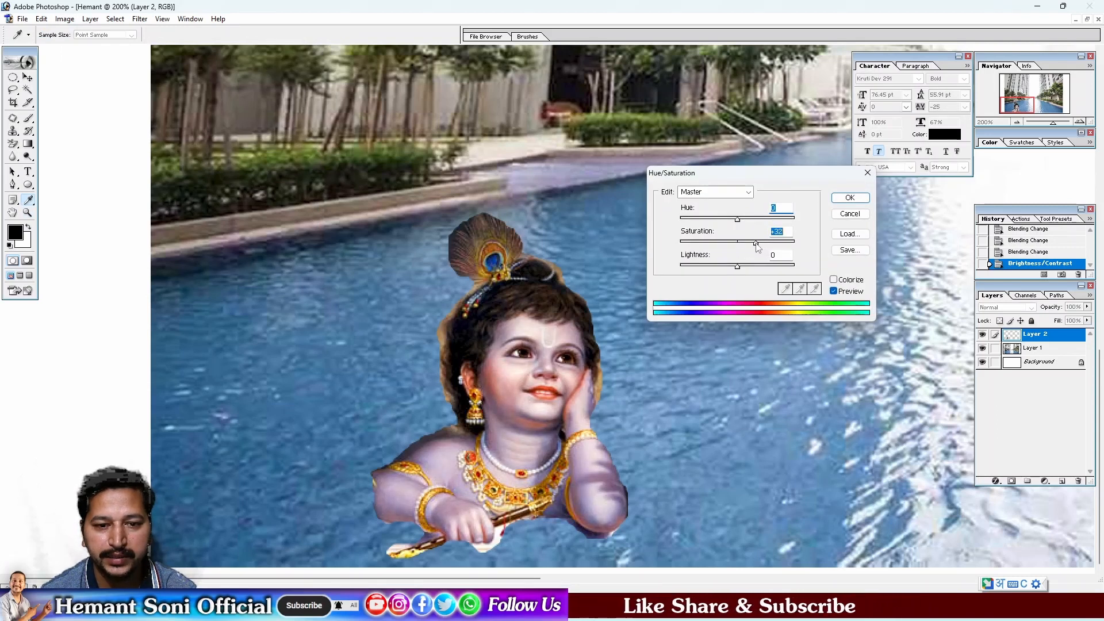
{"action": "left_click", "coordinate": [851, 199]}
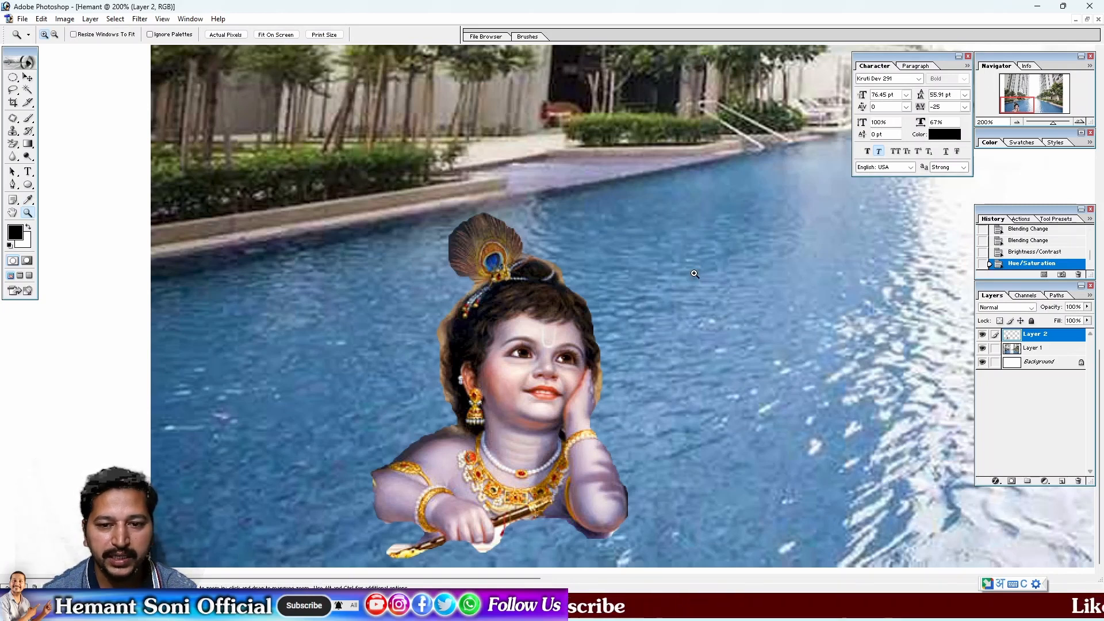
- Move the Krishna cut-out left in the pool, close to the photo's left edge
{"action": "key", "text": "ctrl"}
{"action": "key", "text": "ctrl+minus"}
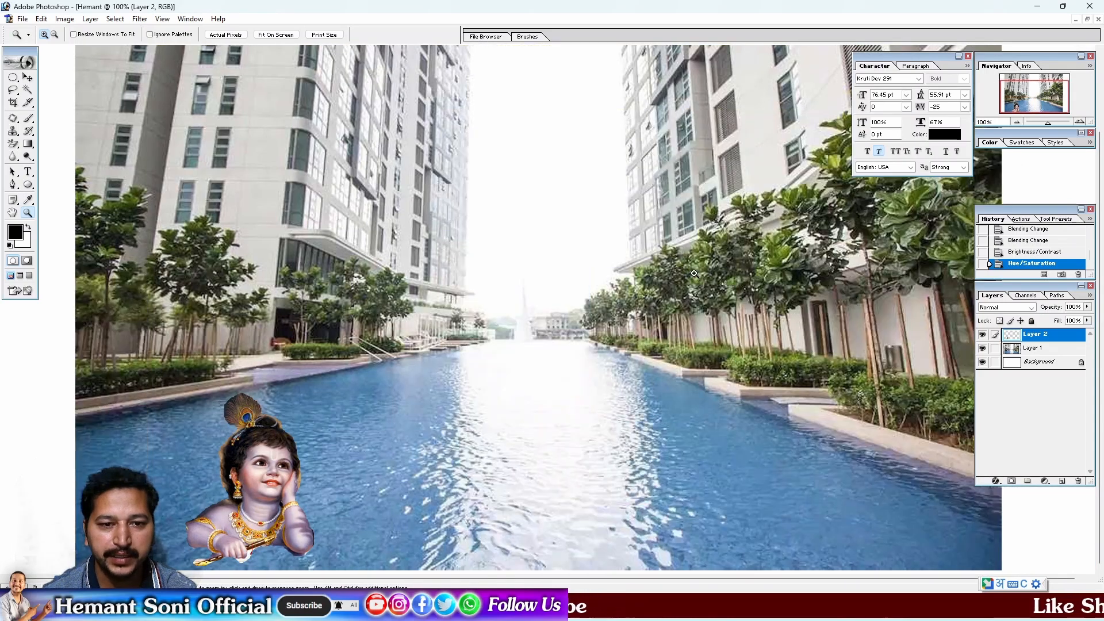
{"action": "key", "text": "ctrl+minus"}
{"action": "key", "text": "ctrl+plus"}
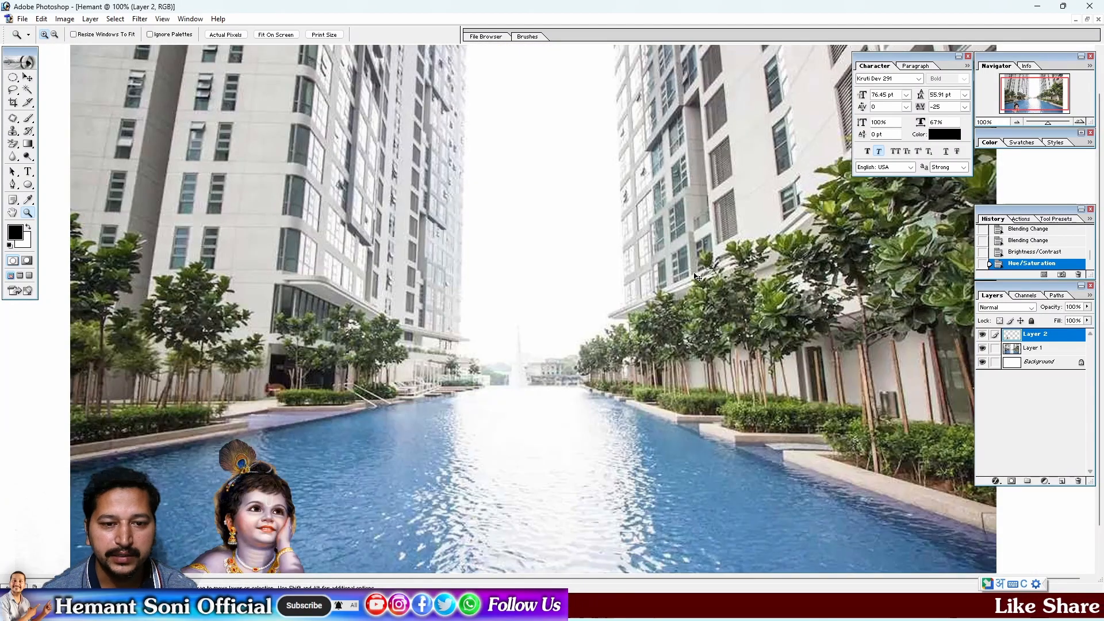
{"action": "key", "text": "ctrl+minus"}
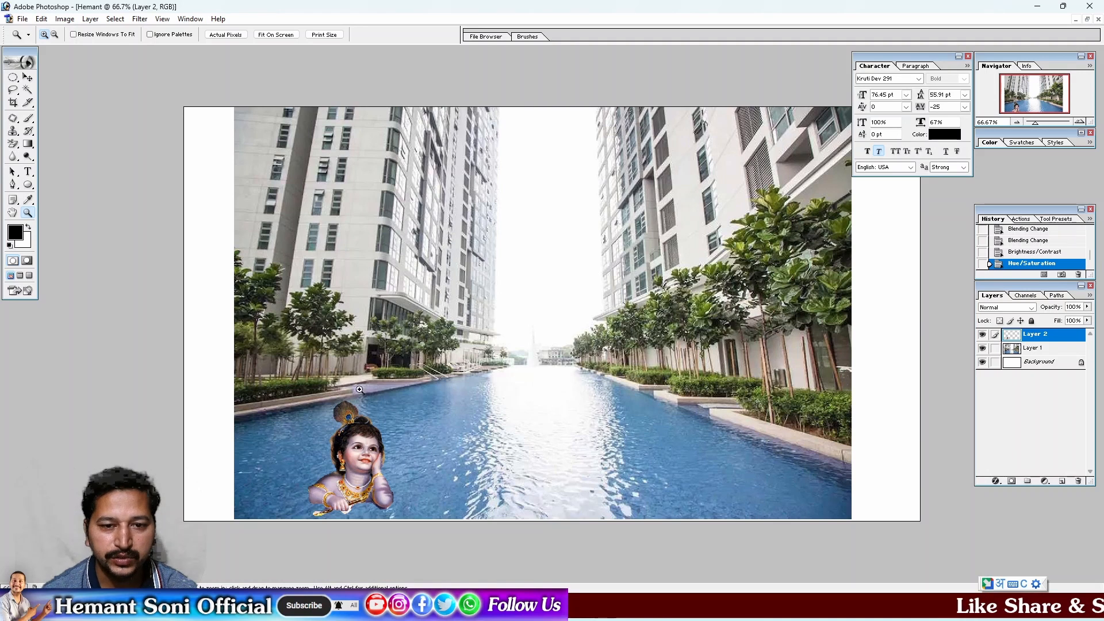
{"action": "left_click", "coordinate": [27, 77]}
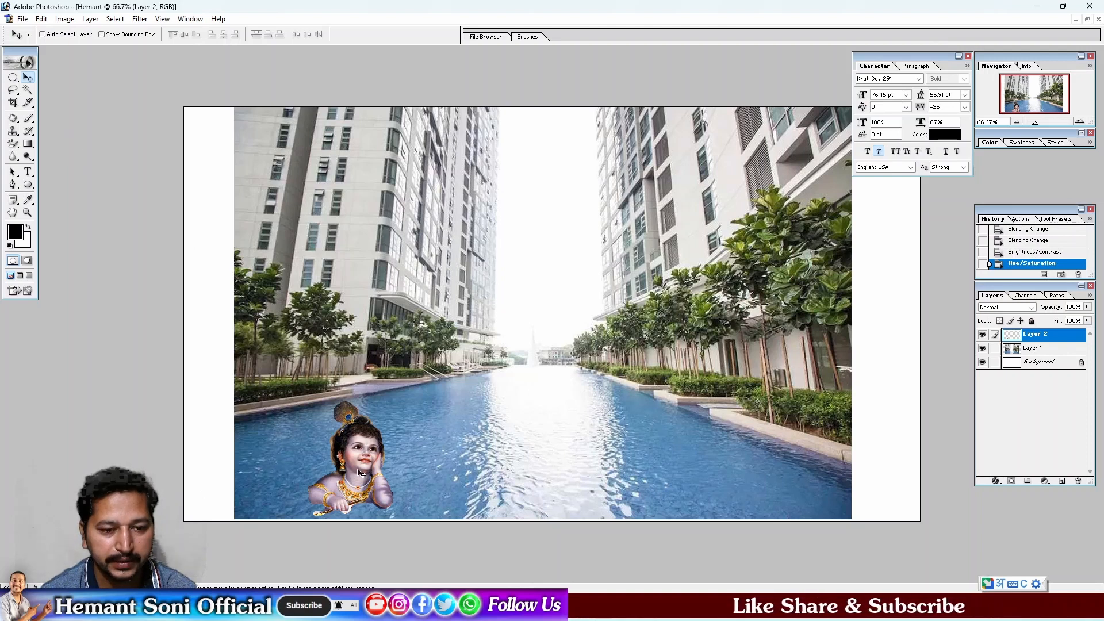
{"action": "left_click_drag", "start_coordinate": [362, 472], "coordinate": [304, 464]}
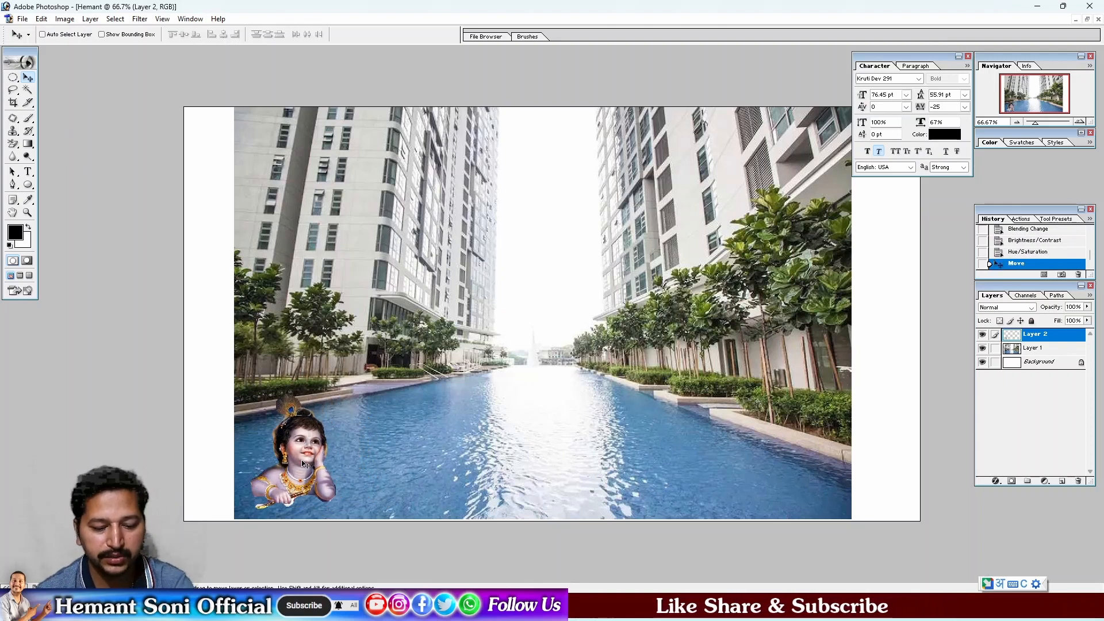
- Scale the Krishna cut-out proportionally to about 222% and place it in the photo's lower-left corner
{"action": "key", "text": "ctrl+t"}
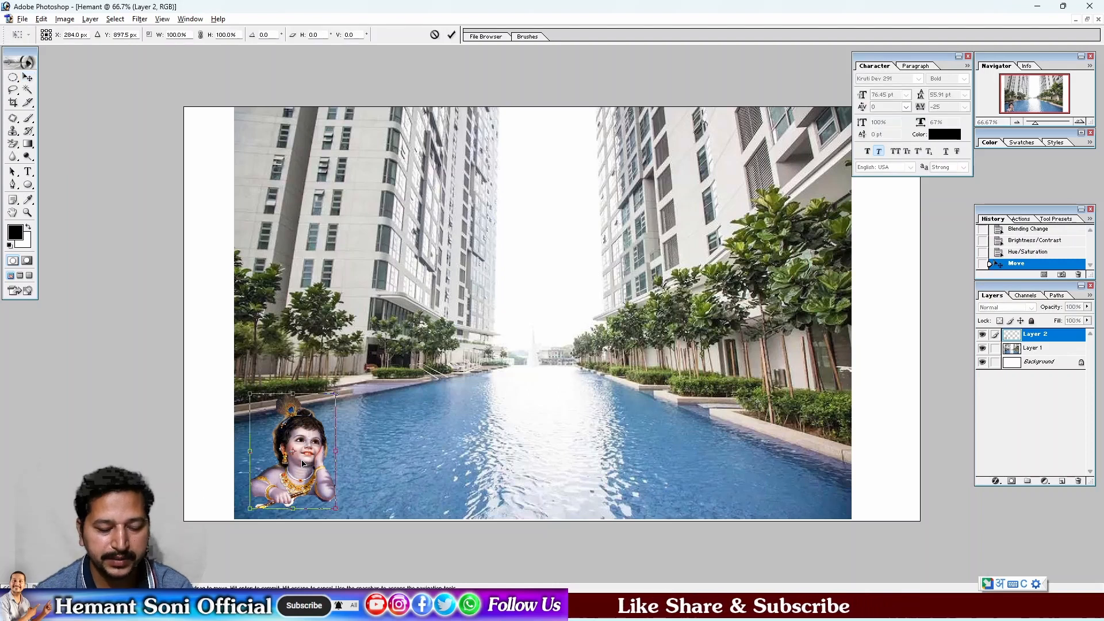
{"action": "left_click_drag", "start_coordinate": [336, 508], "coordinate": [421, 555]}
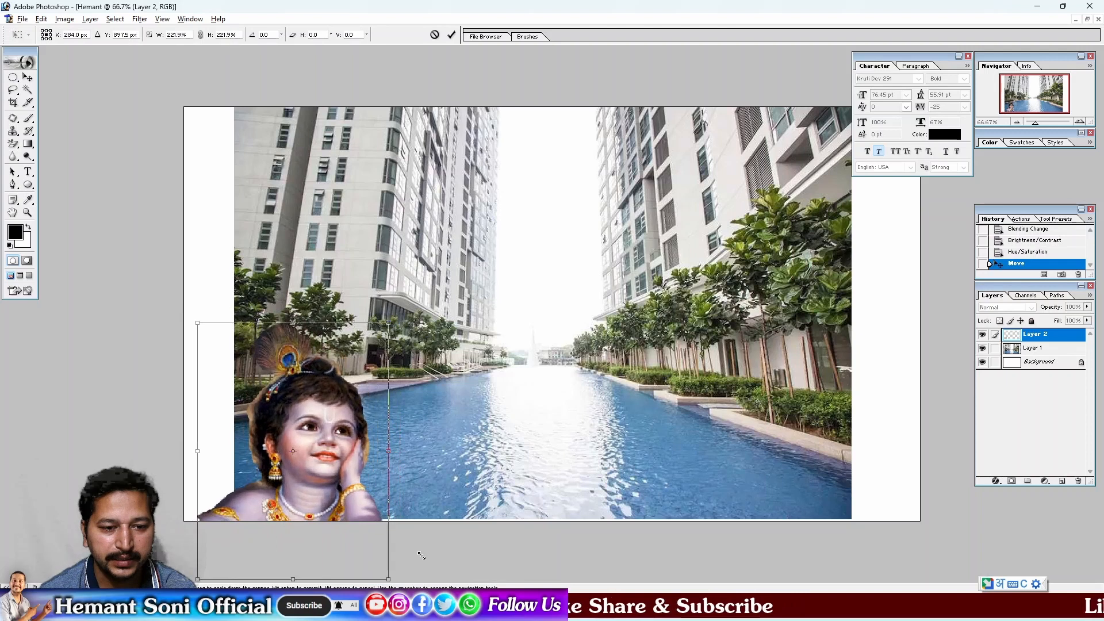
{"action": "left_click_drag", "start_coordinate": [349, 521], "coordinate": [382, 496]}
{"action": "key", "text": "Return"}
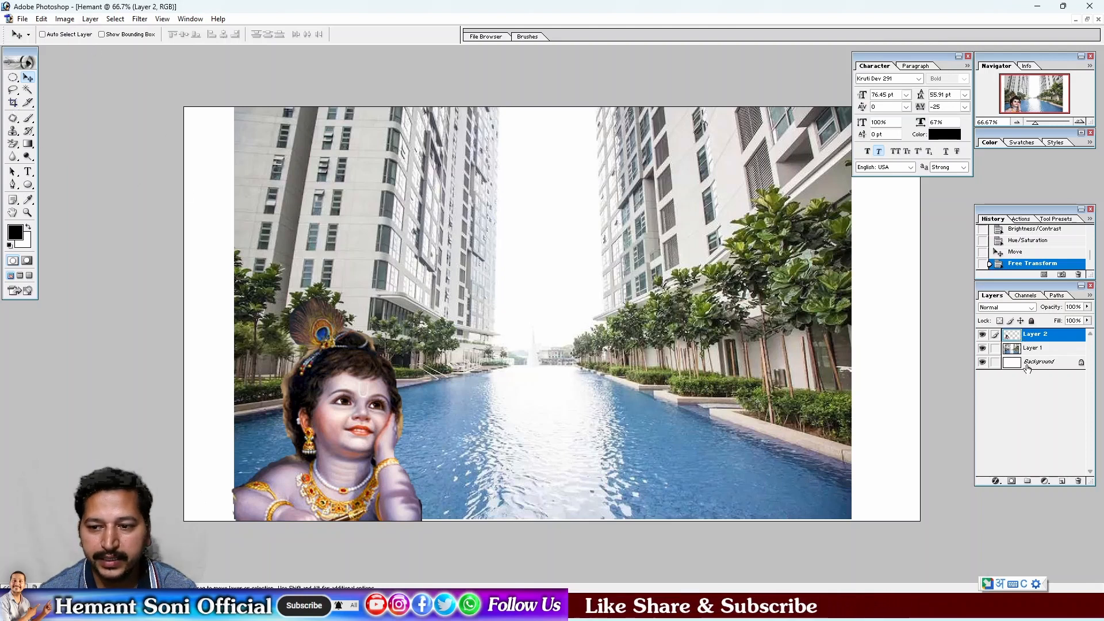
- Flatten the image and set a crop frame around the pool photo that excludes the white side margins
{"action": "left_click", "coordinate": [90, 19]}
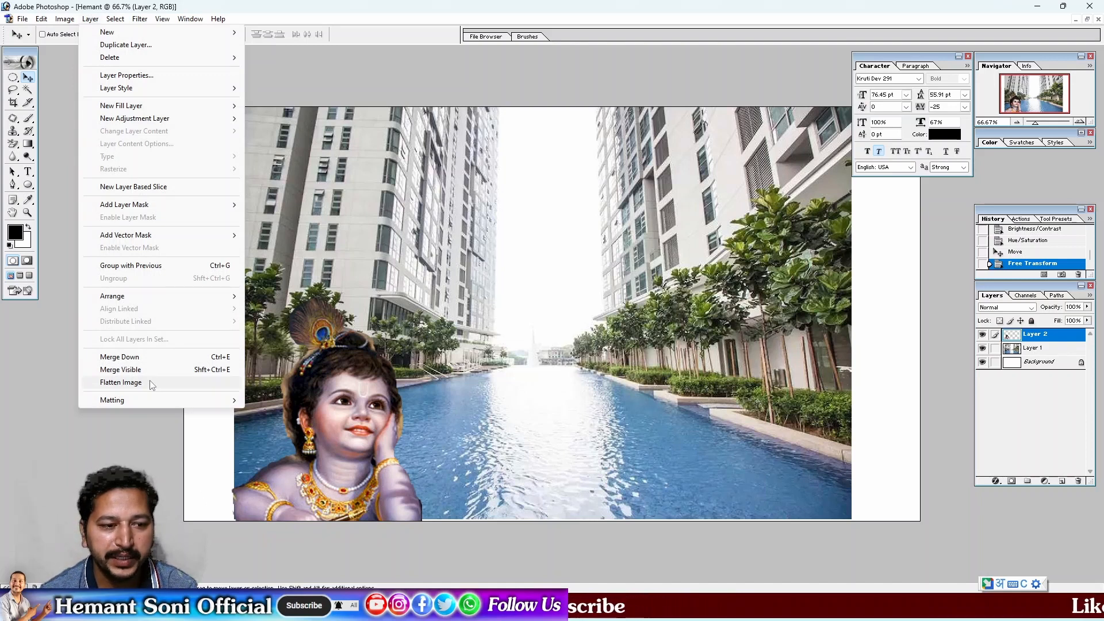
{"action": "left_click", "coordinate": [121, 382]}
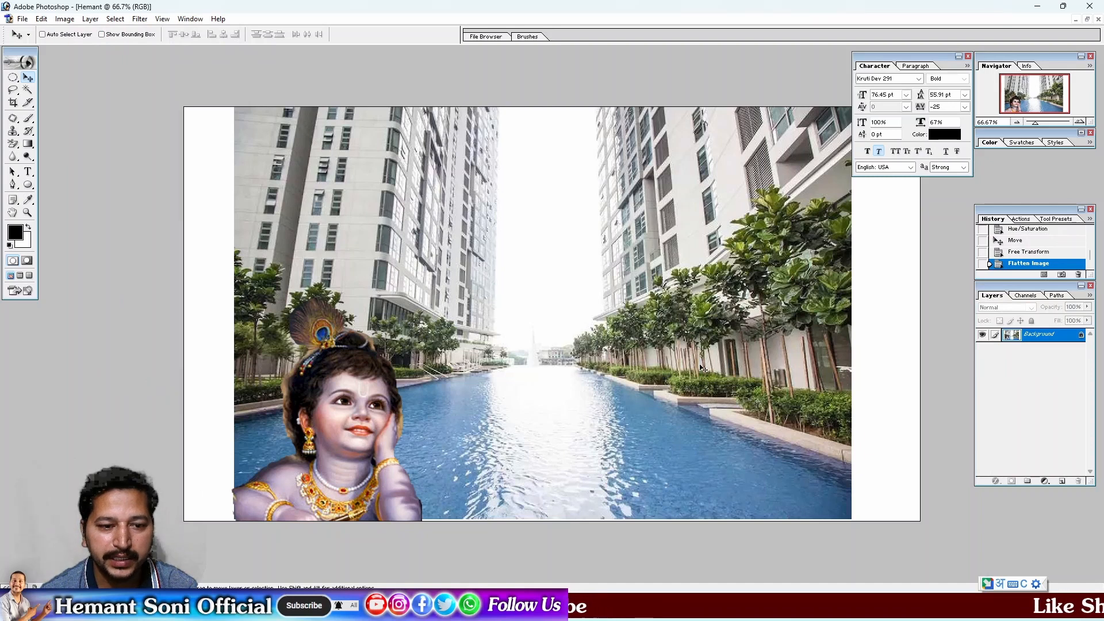
{"action": "left_click", "coordinate": [14, 103]}
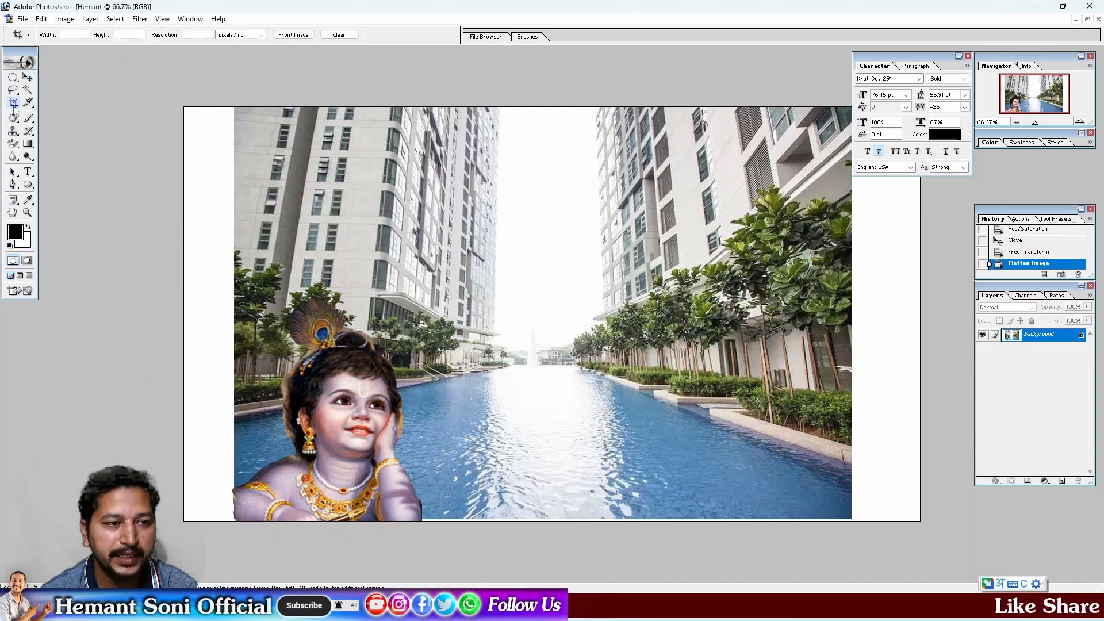
{"action": "left_click_drag", "start_coordinate": [234, 107], "coordinate": [852, 520]}
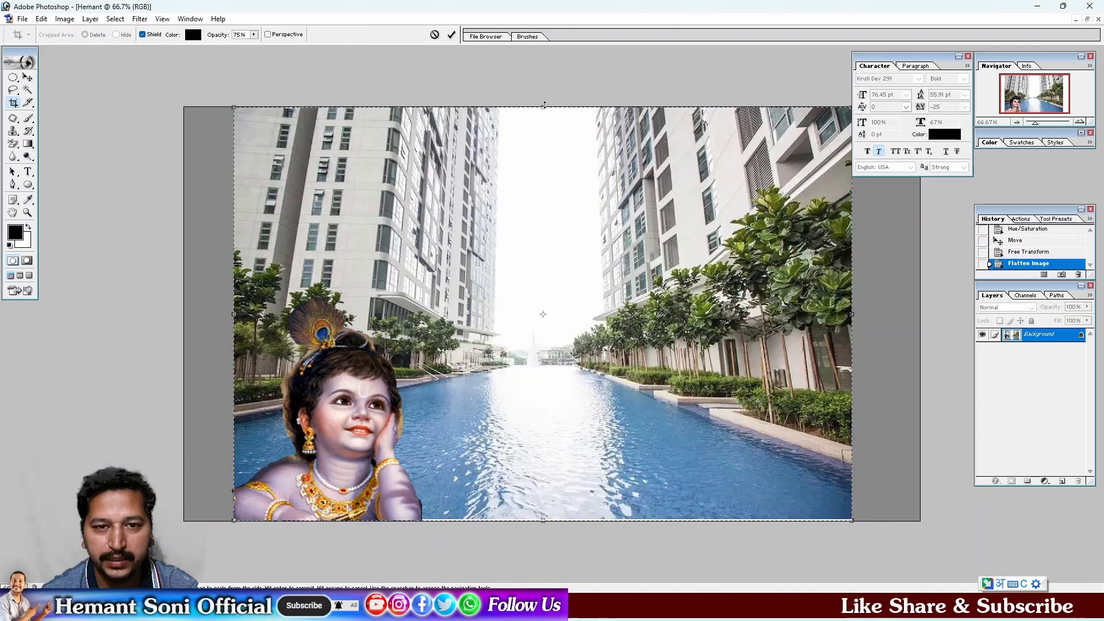